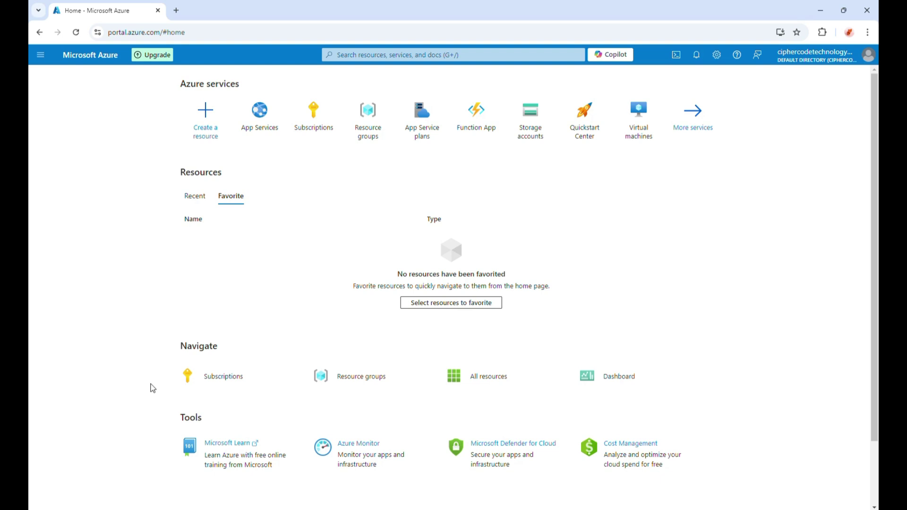
- Start a new Web App from App Services and create the resource group WebAppDemoResourceGroup for it
click(262, 123)
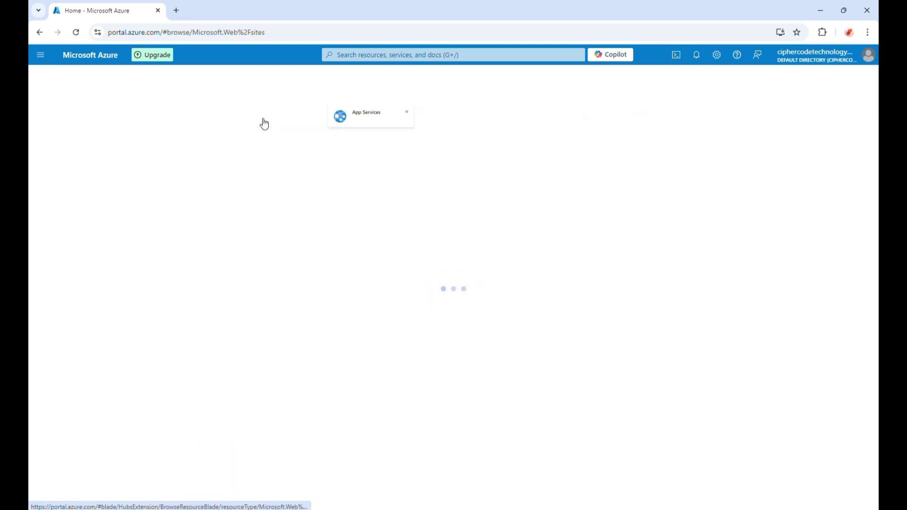
click(59, 122)
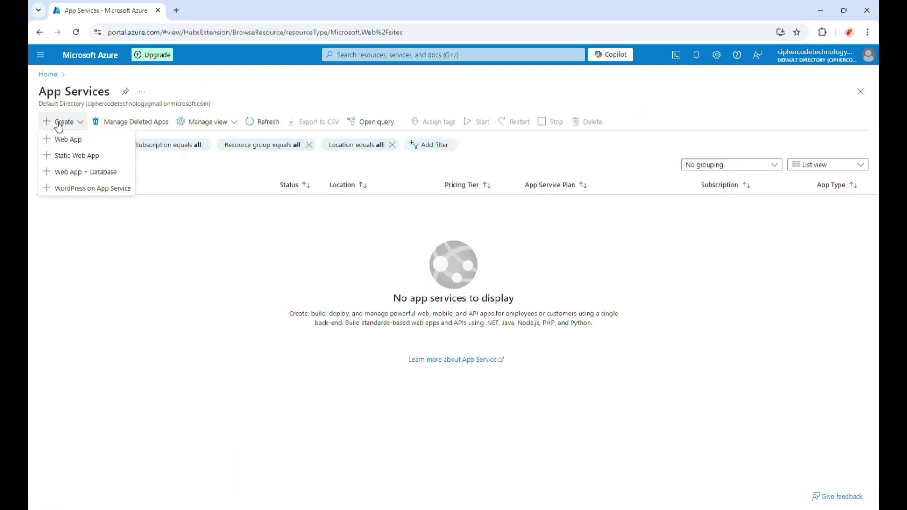
click(61, 137)
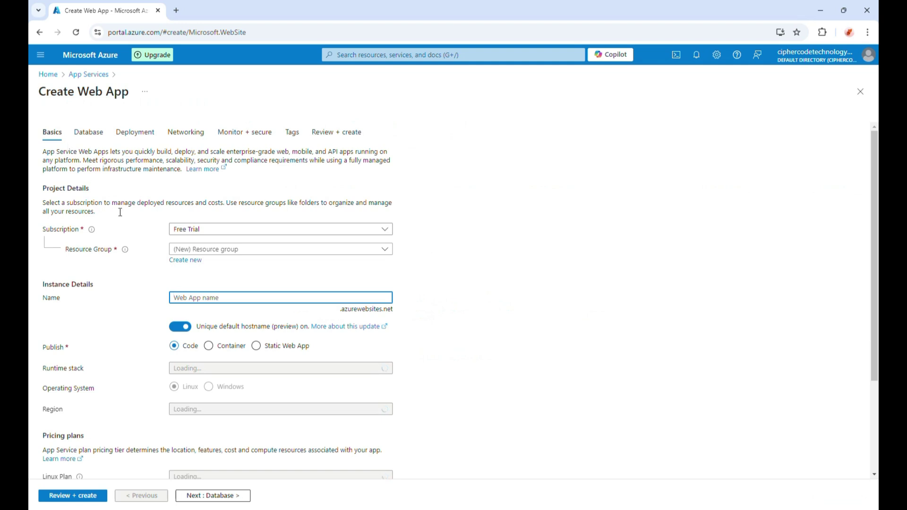
click(185, 260)
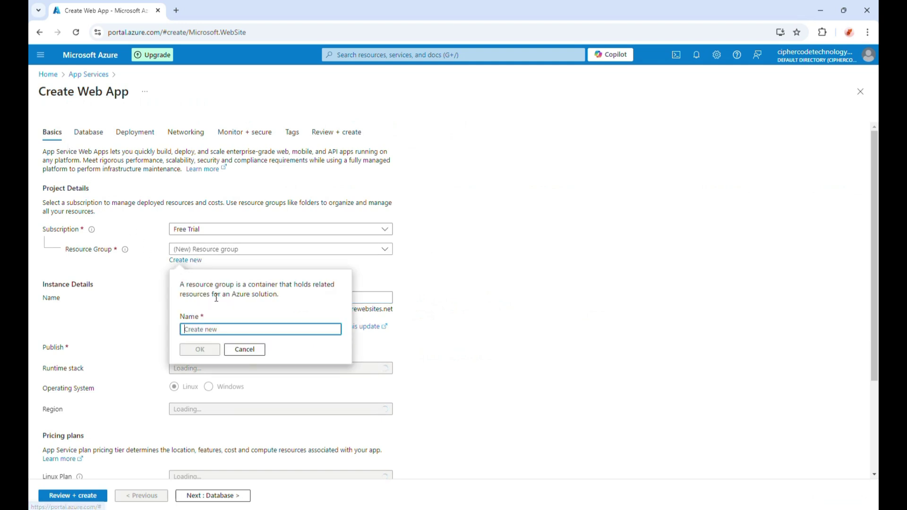
text(WebAppDemoResourceGroup)
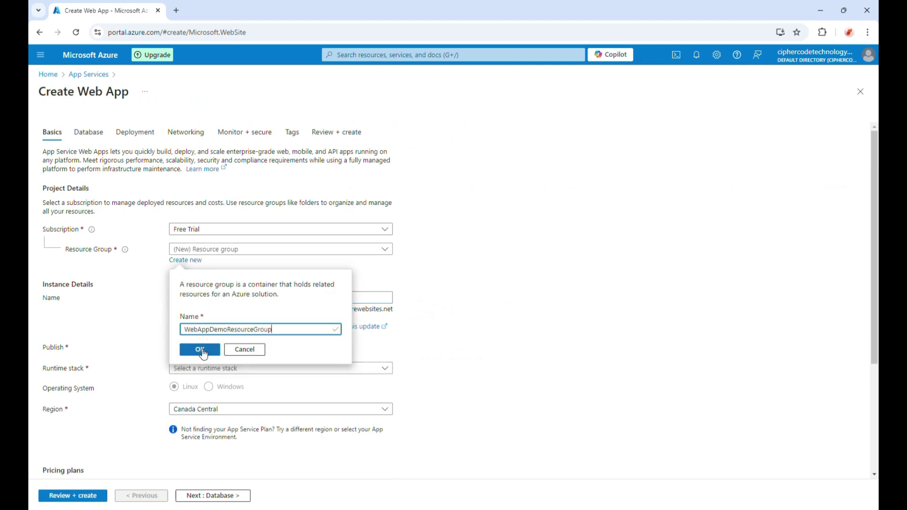
click(202, 349)
- Name the web app WebAppDemoDeploymentSlot, with the .NET 8 (LTS) runtime stack and the Australia Central region
click(184, 296)
text(WebAppDemoDeploymentSlot)
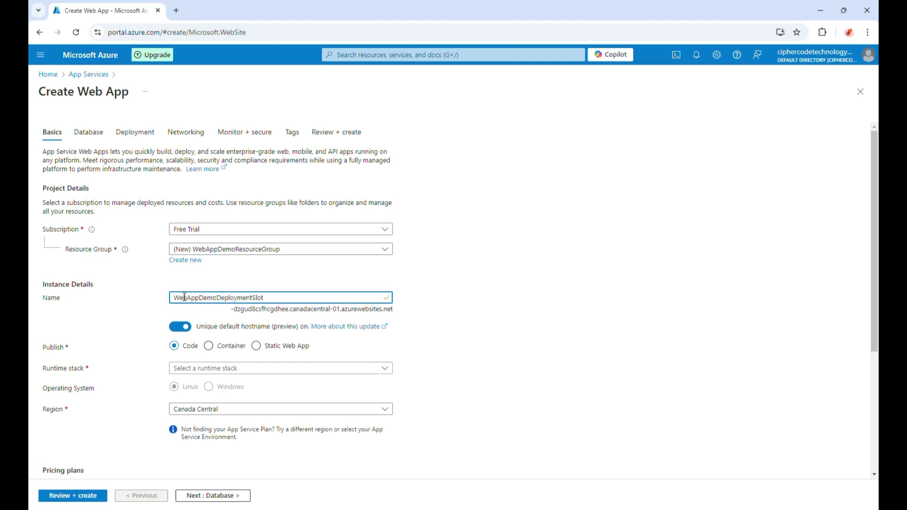
click(234, 369)
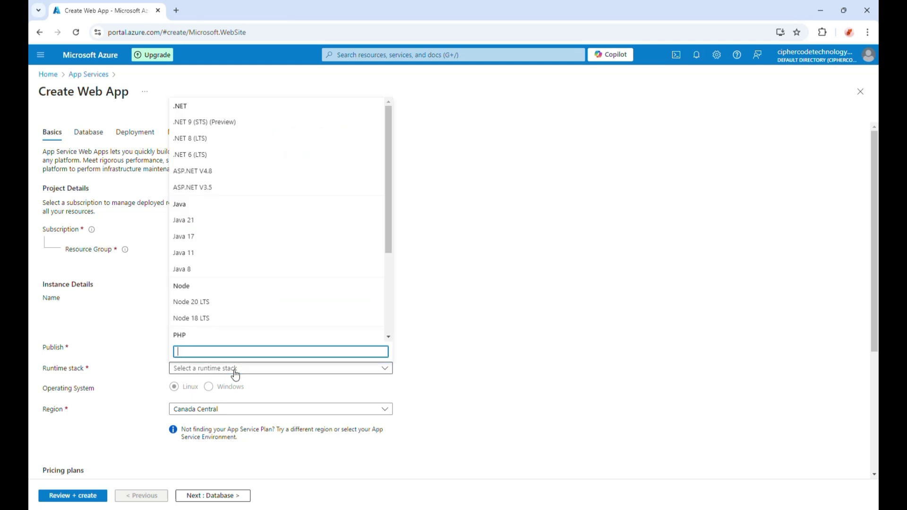
click(203, 143)
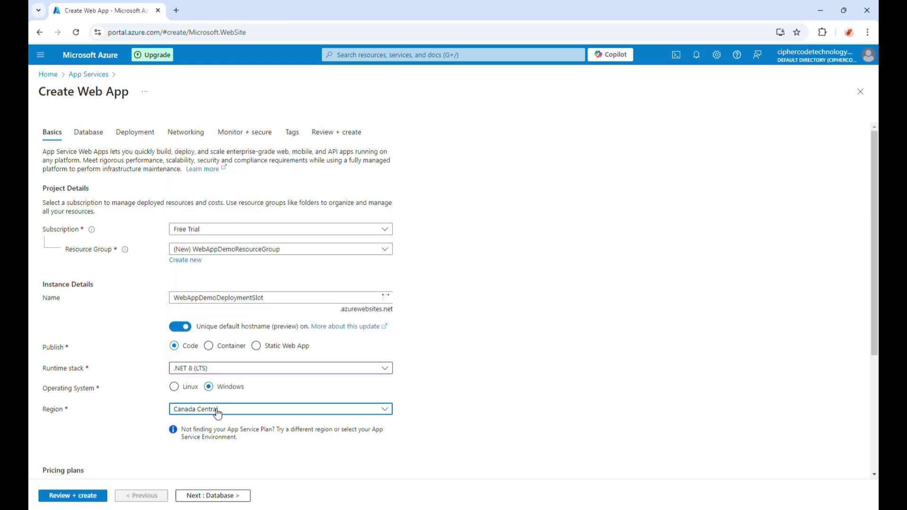
click(218, 415)
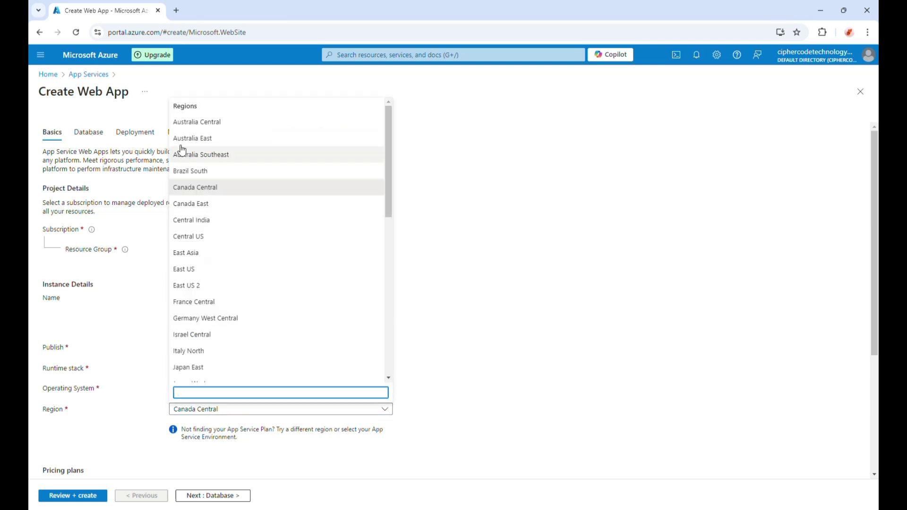
click(192, 122)
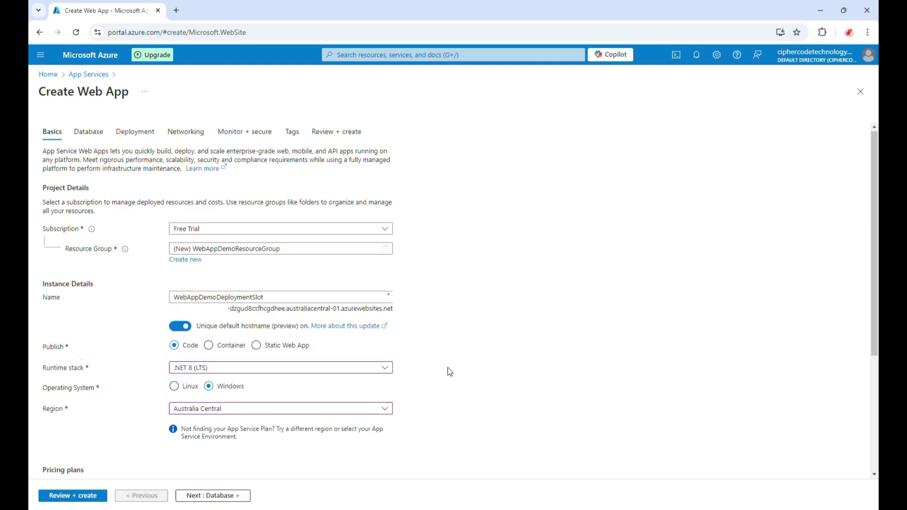
- Set the pricing plan to Standard S1 and review and create the web app
scroll(346, 396, down, 2)
scroll(347, 396, down, 2)
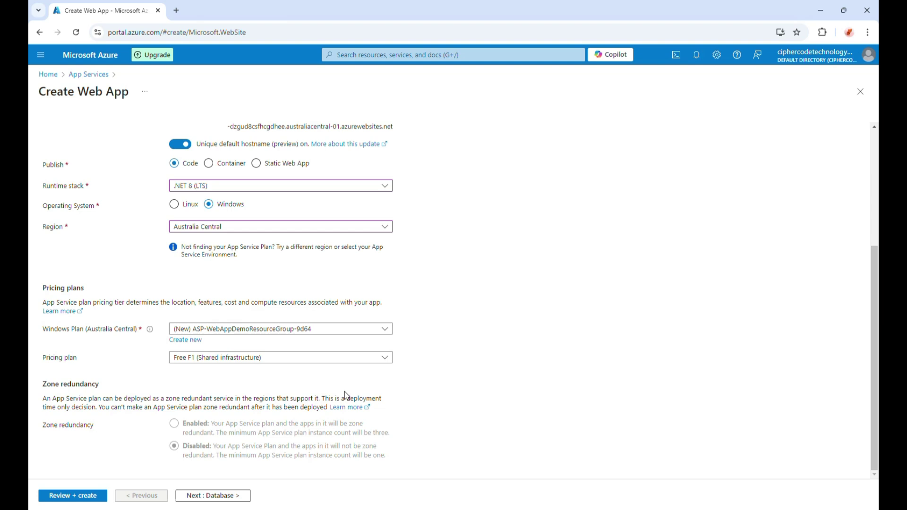
click(390, 362)
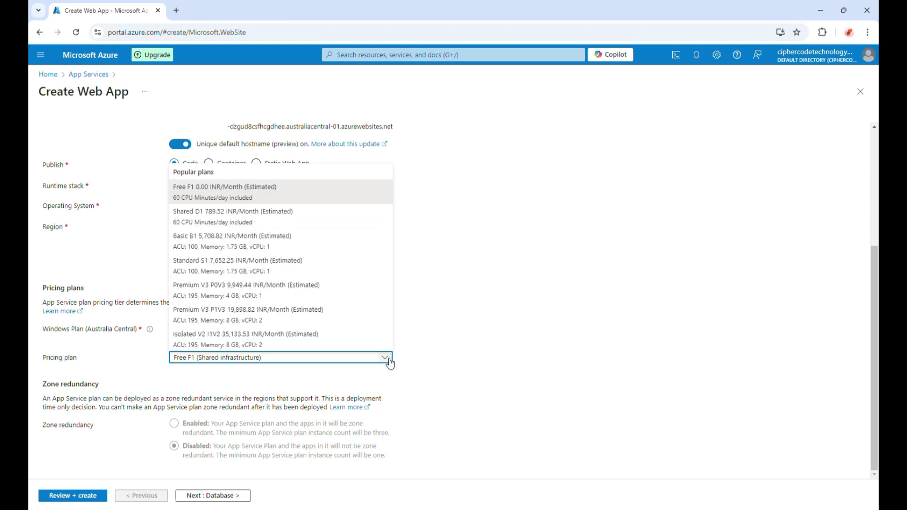
click(192, 263)
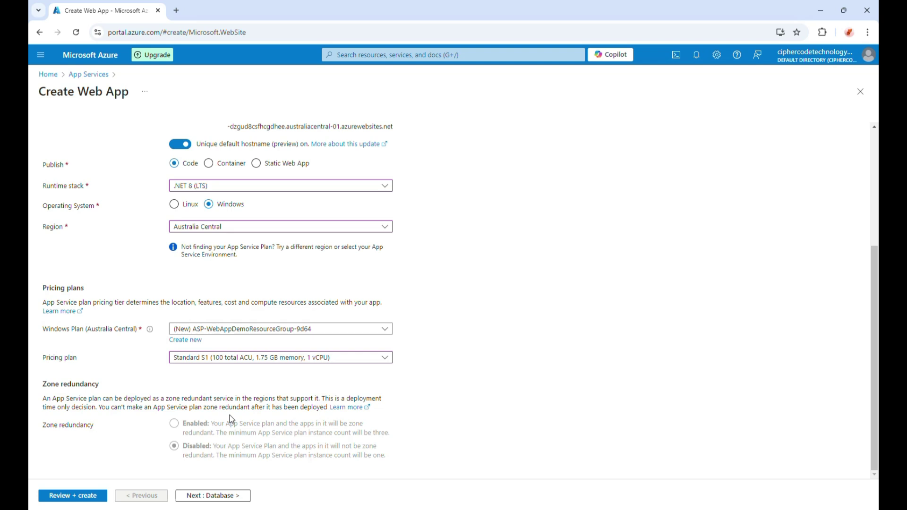
click(53, 496)
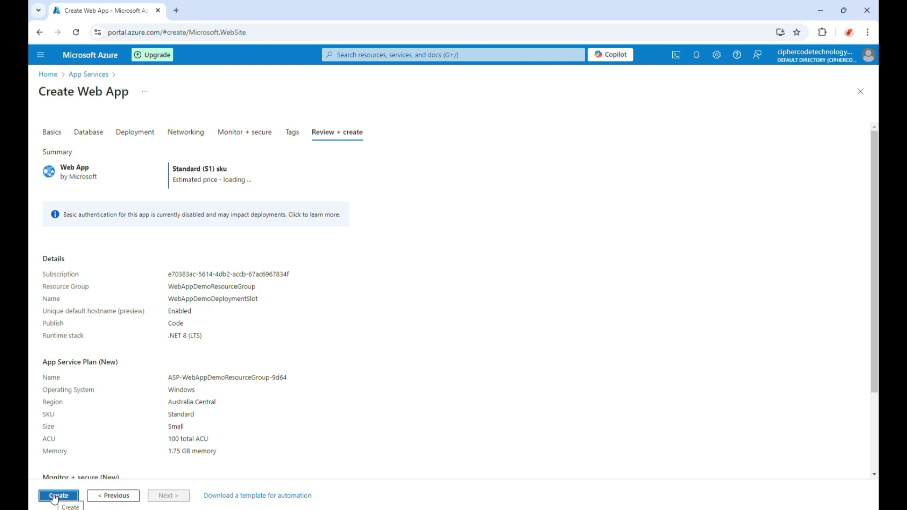
click(54, 497)
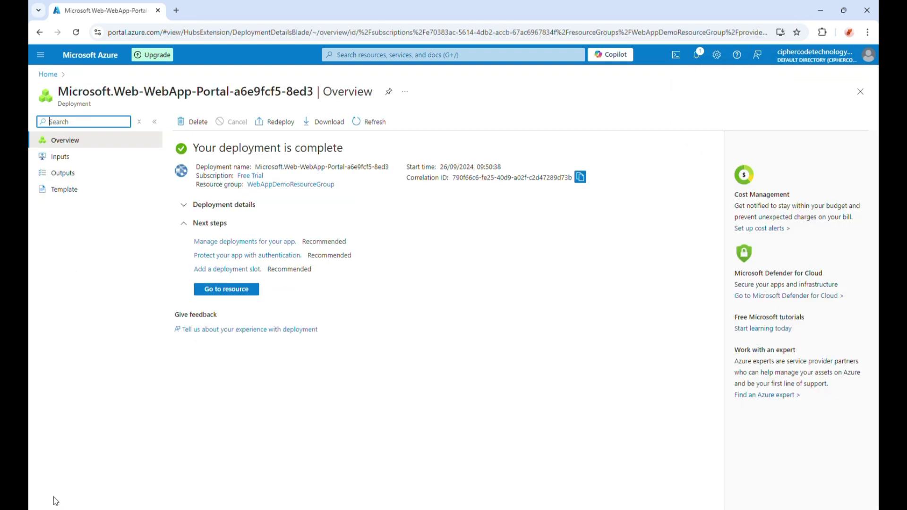
- Go to the deployed web app resource and view its default domain in a separate browser tab, closing that tab when done
click(218, 288)
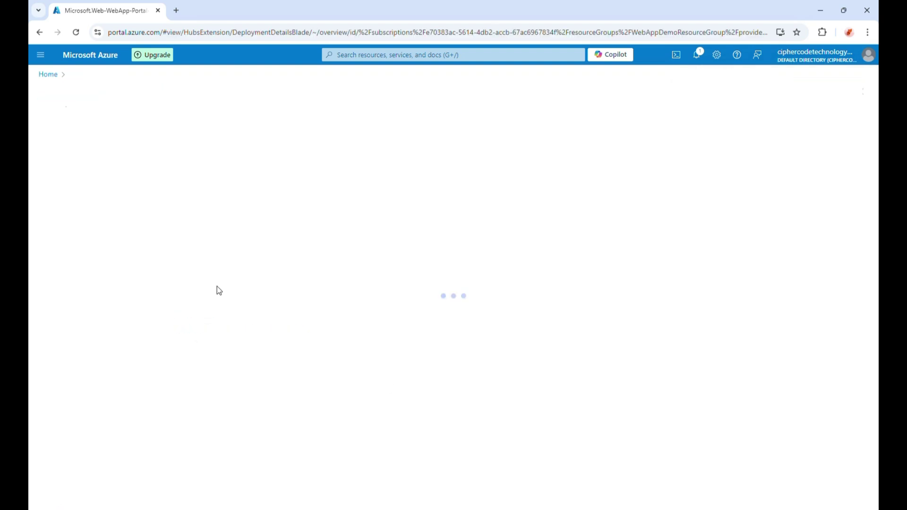
click(839, 160)
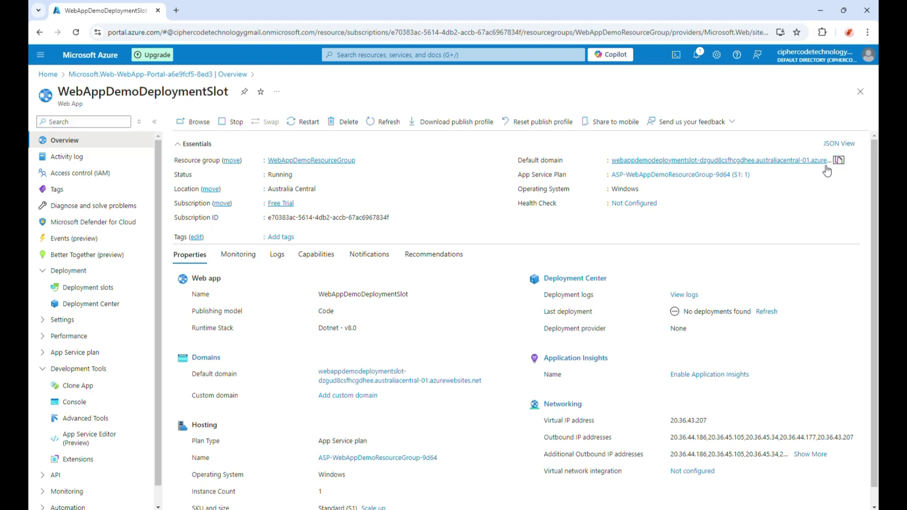
click(177, 10)
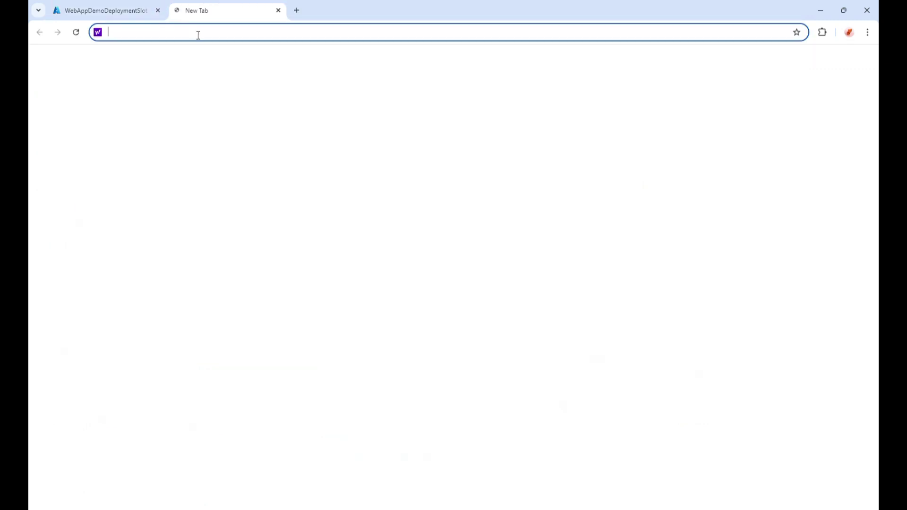
key(ctrl+v)
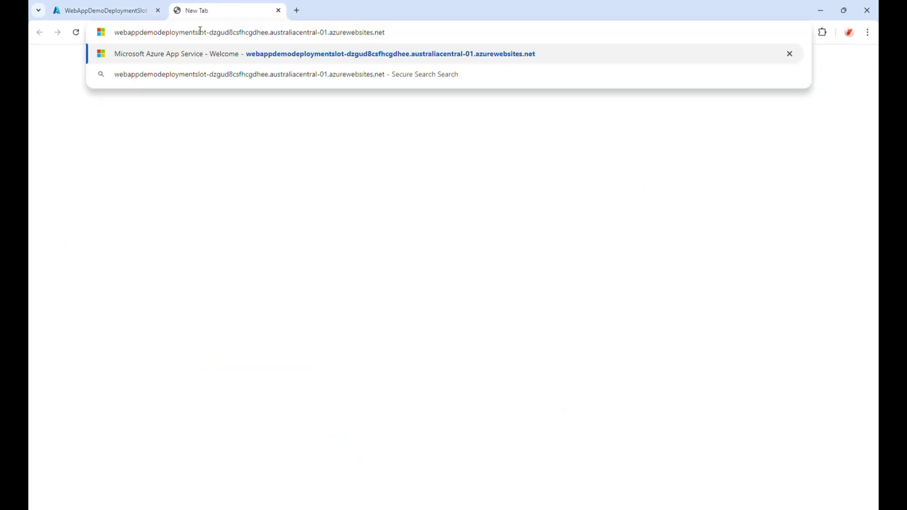
key(Return)
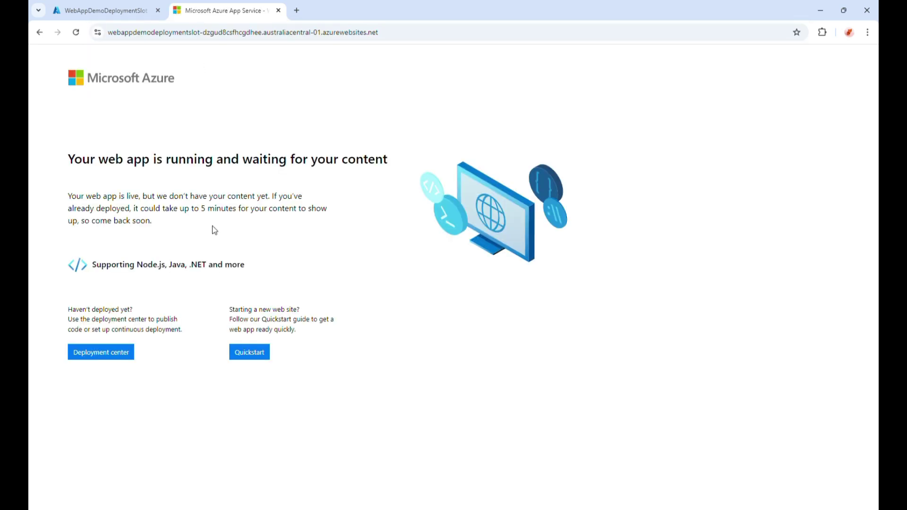
click(278, 10)
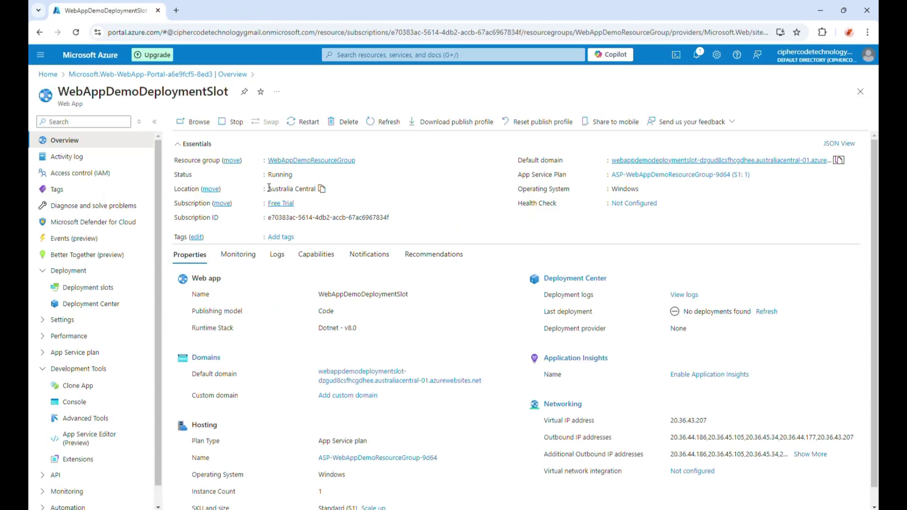
- Add a deployment slot named preprod to the WebAppDemoDeploymentSlot web app
click(89, 294)
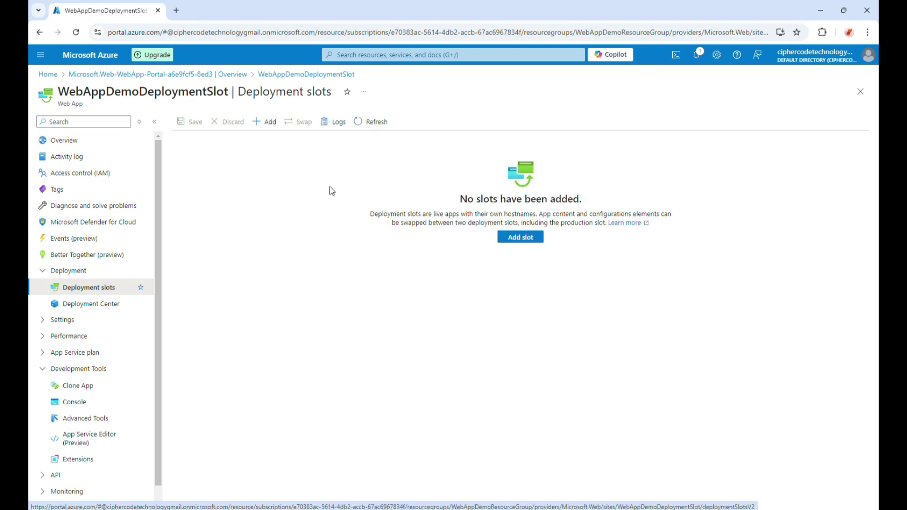
click(519, 238)
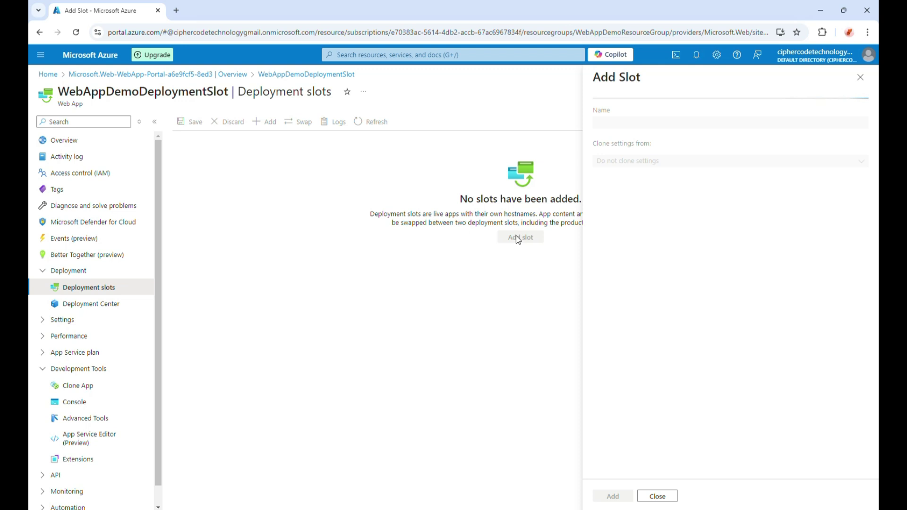
click(614, 124)
text(preprod)
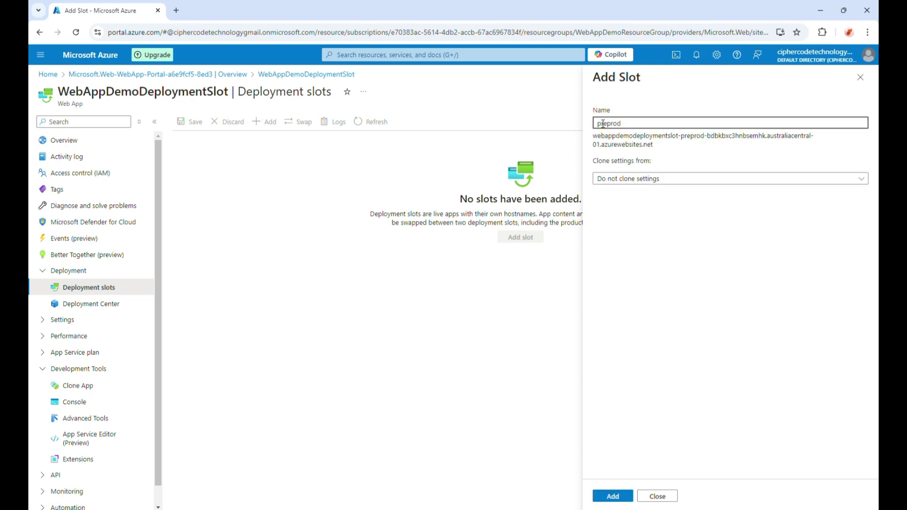
click(600, 499)
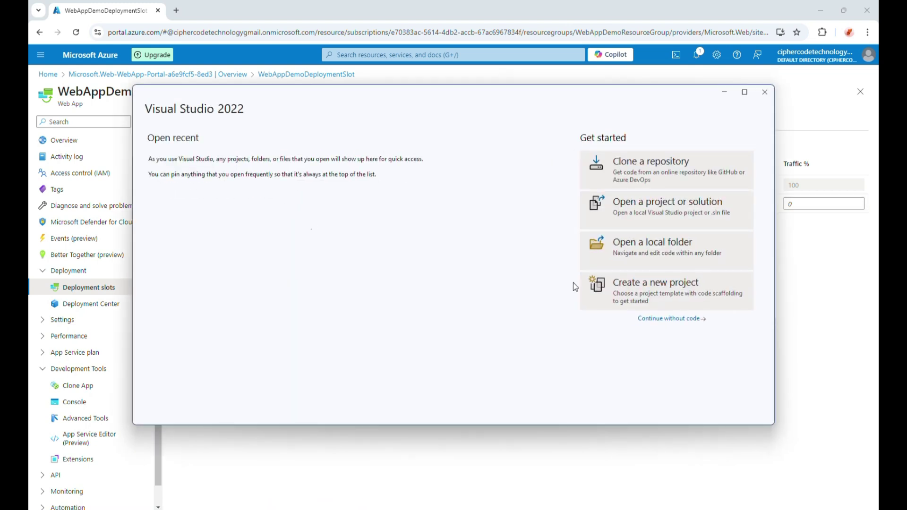
- In Visual Studio 2022, create an ASP.NET Core Web App (Razor Pages) project named WebAppDemoDeployment, targeting .NET 8.0
click(660, 293)
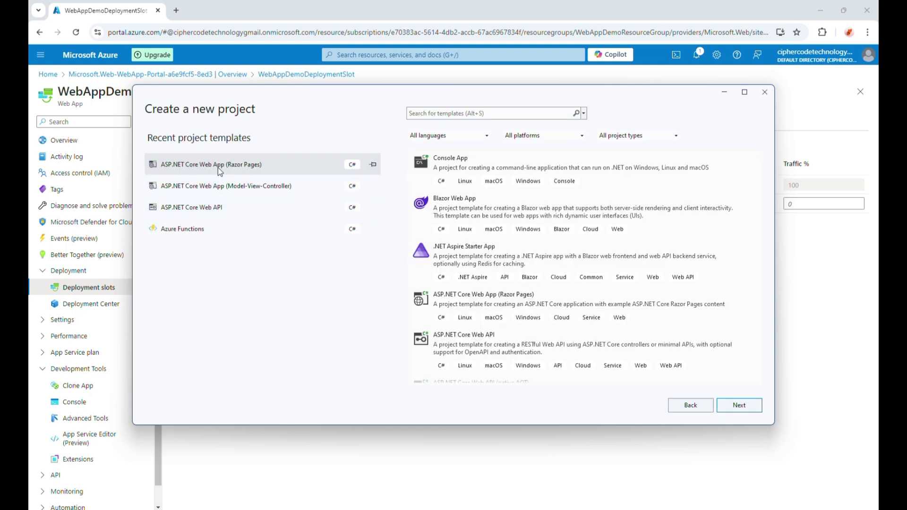
click(220, 172)
click(742, 407)
key(ctrl+v)
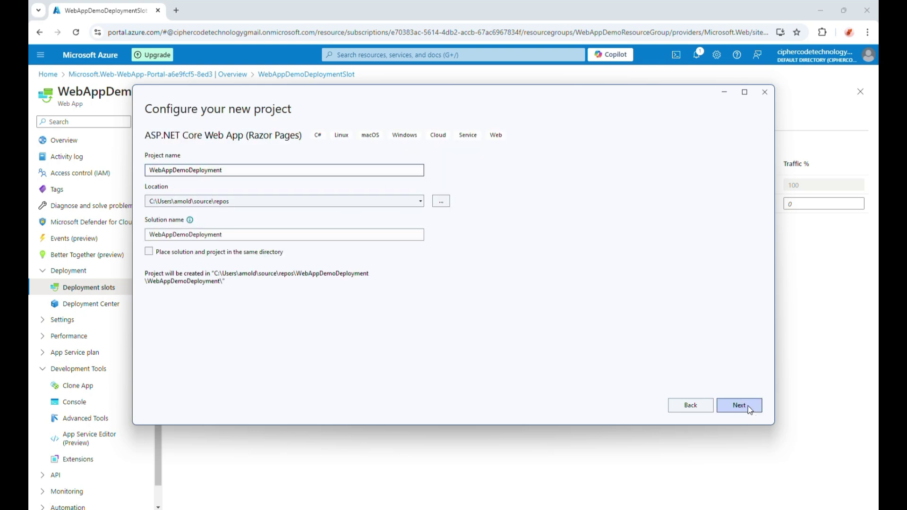
click(747, 406)
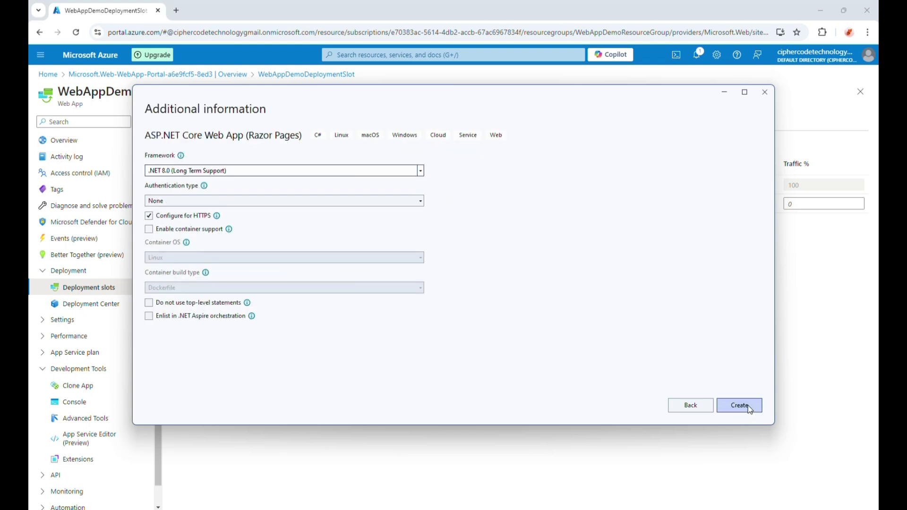
click(750, 409)
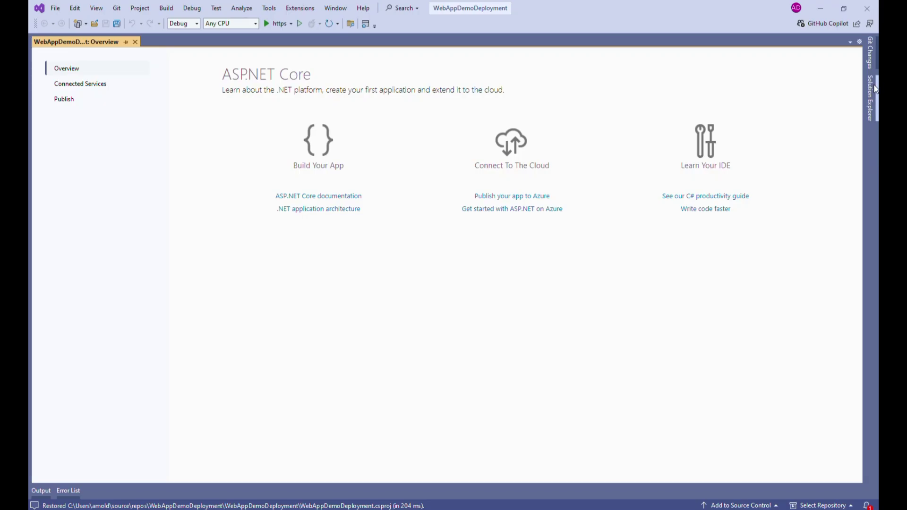
- Change the h1 heading in Pages/Index.cshtml to "Welcome to Azure Deployment slot demo", save the file, and run the project over https
click(875, 91)
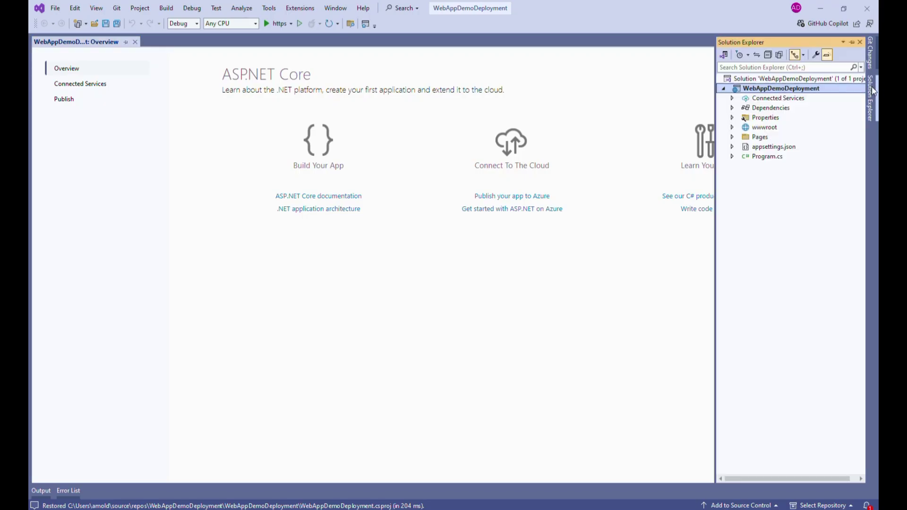
click(733, 137)
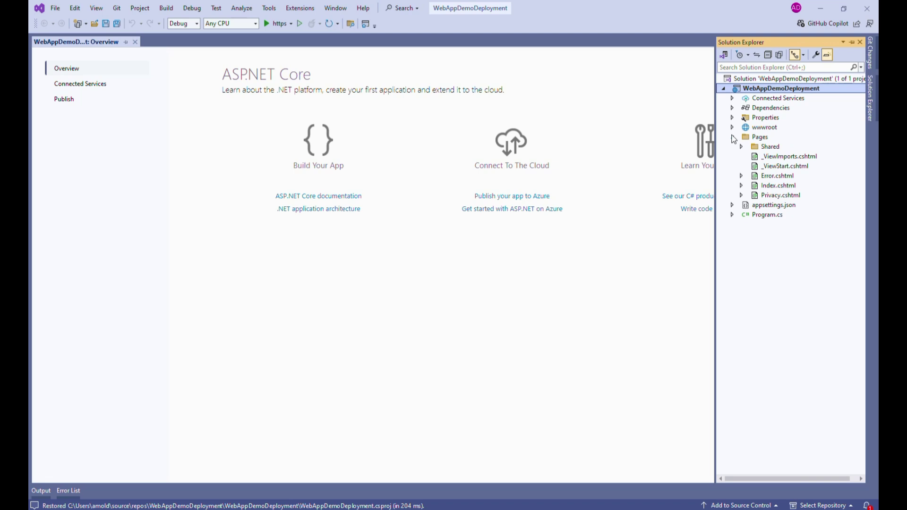
double_click(760, 185)
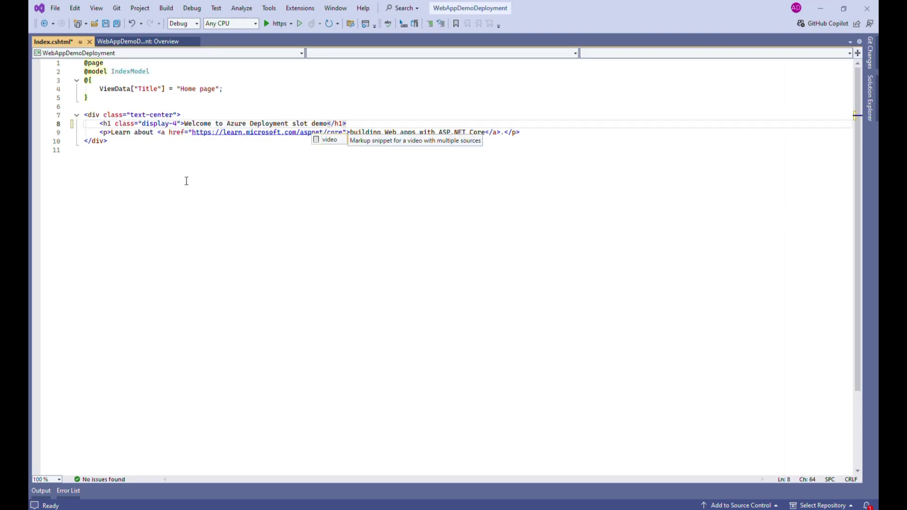
click(187, 181)
key(ctrl+s)
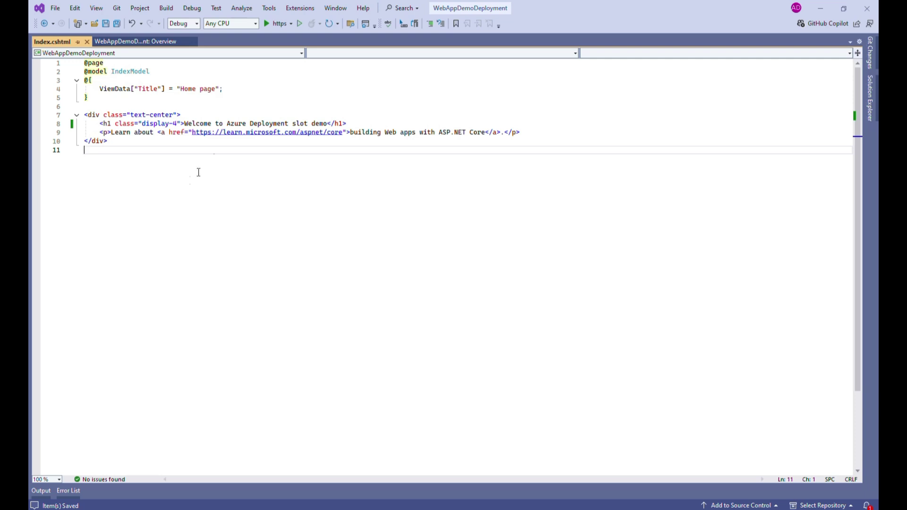
click(277, 23)
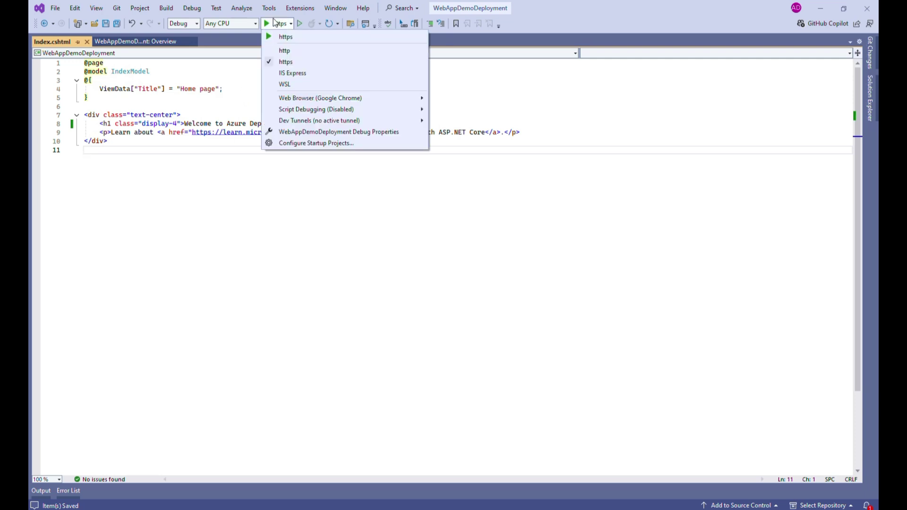
click(273, 24)
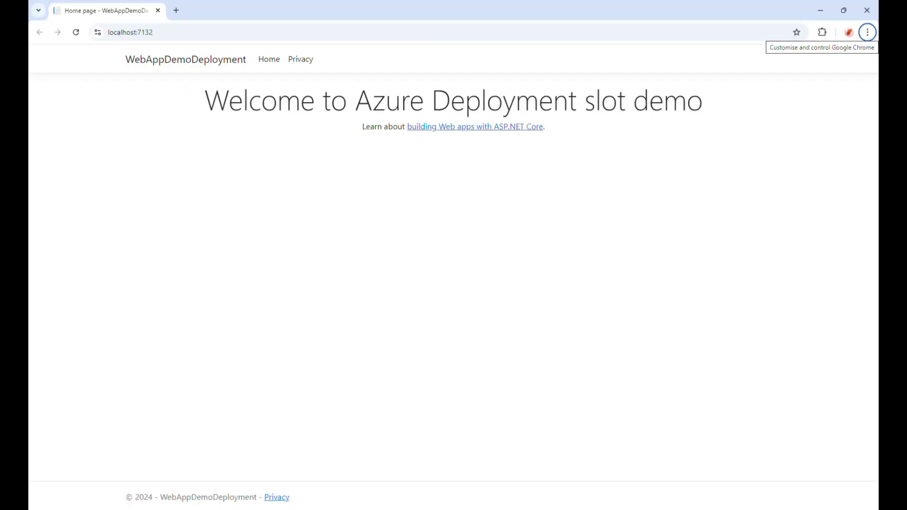
- Close the local test page and start a publish profile for the WebAppDemoDeployment project targeting Azure App Service (Windows)
click(867, 10)
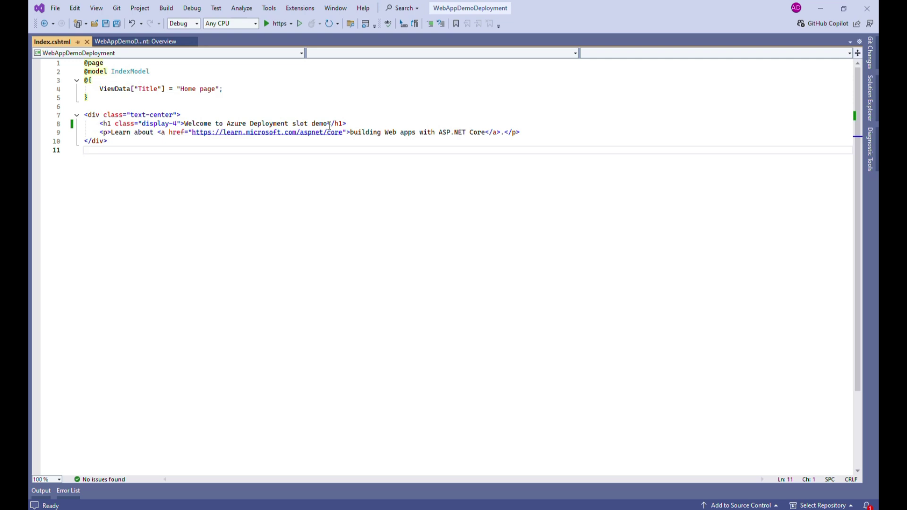
click(869, 98)
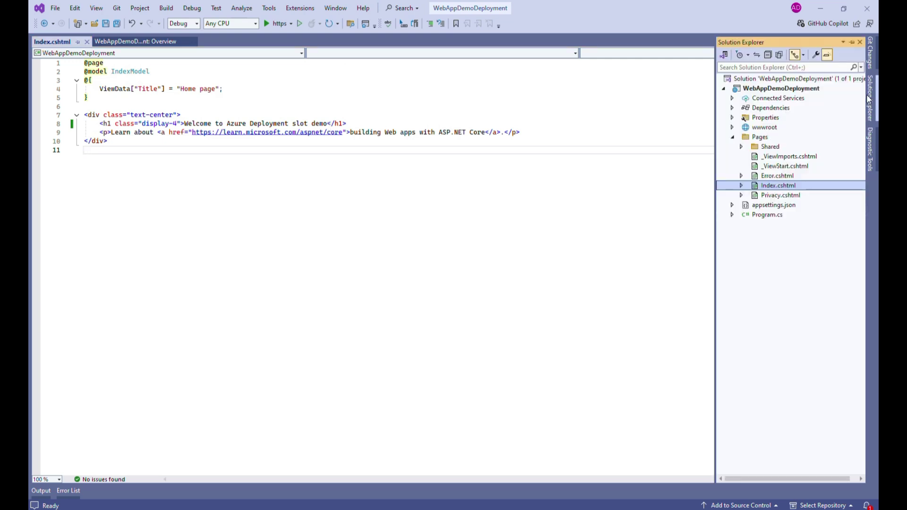
click(761, 94)
right_click(761, 95)
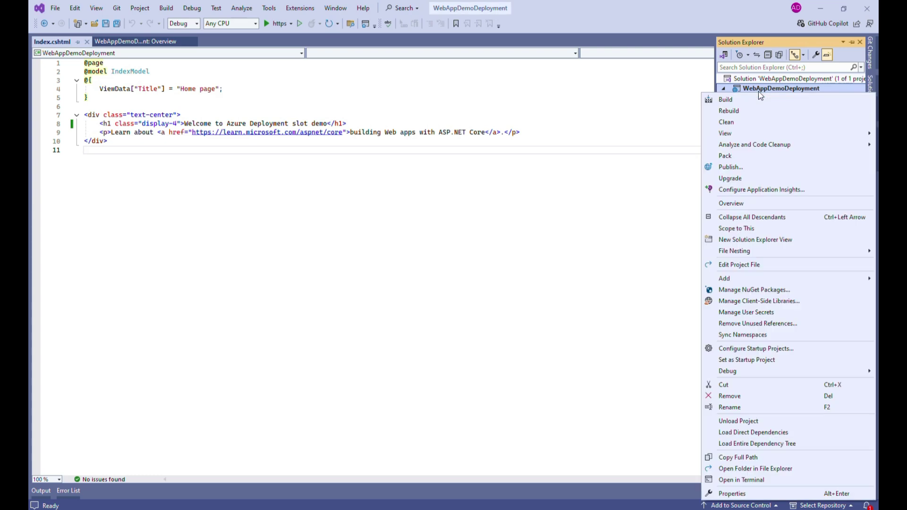
click(723, 166)
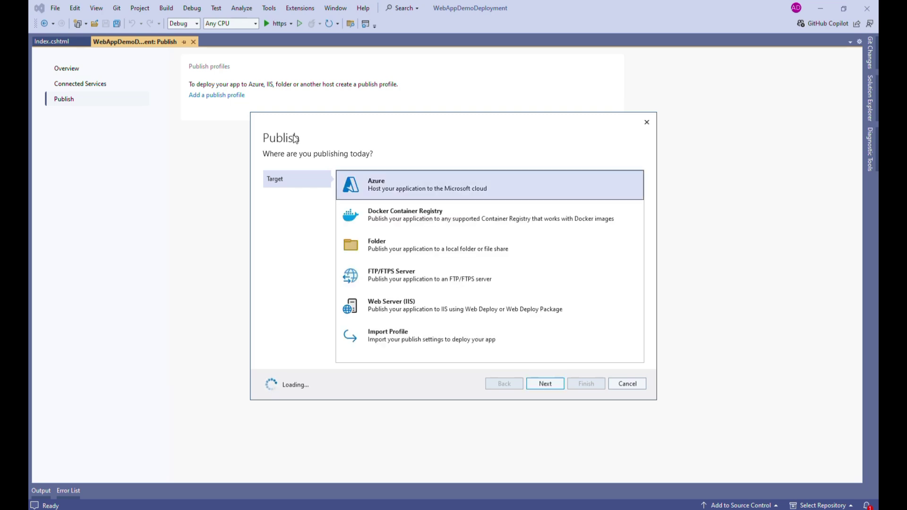
click(549, 383)
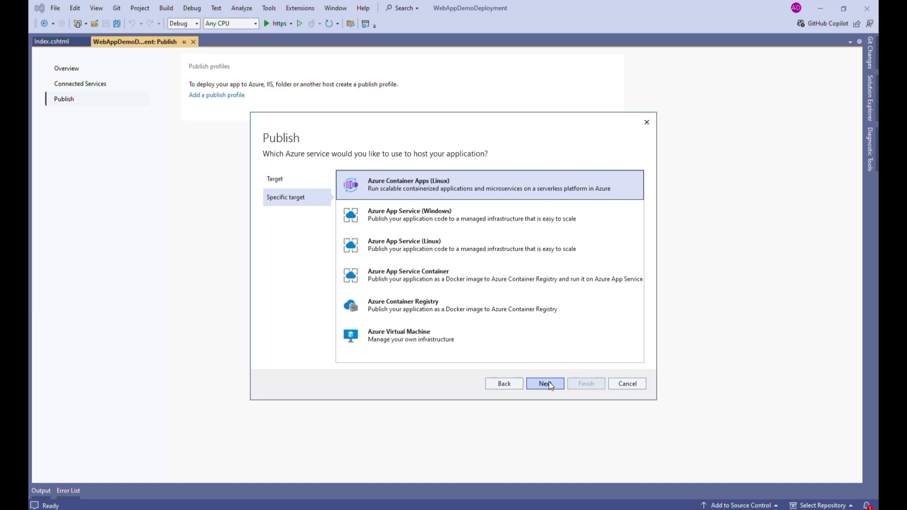
click(428, 223)
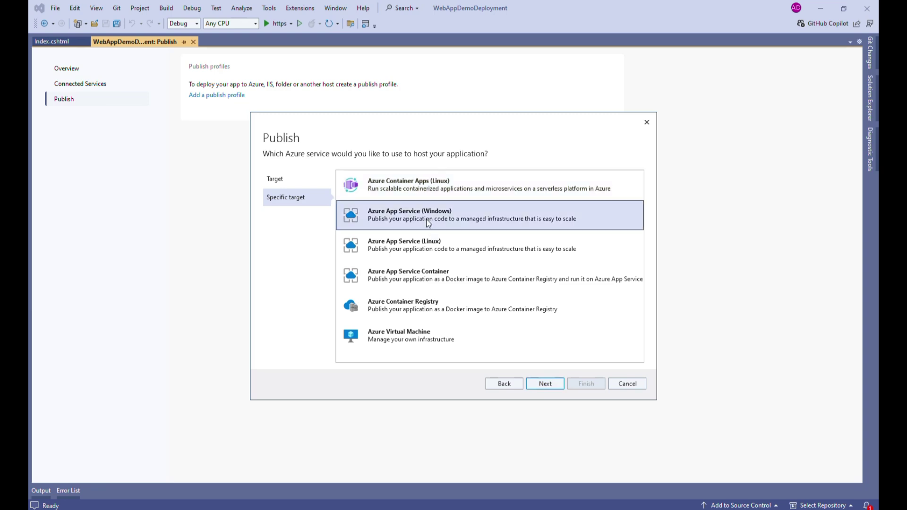
click(544, 385)
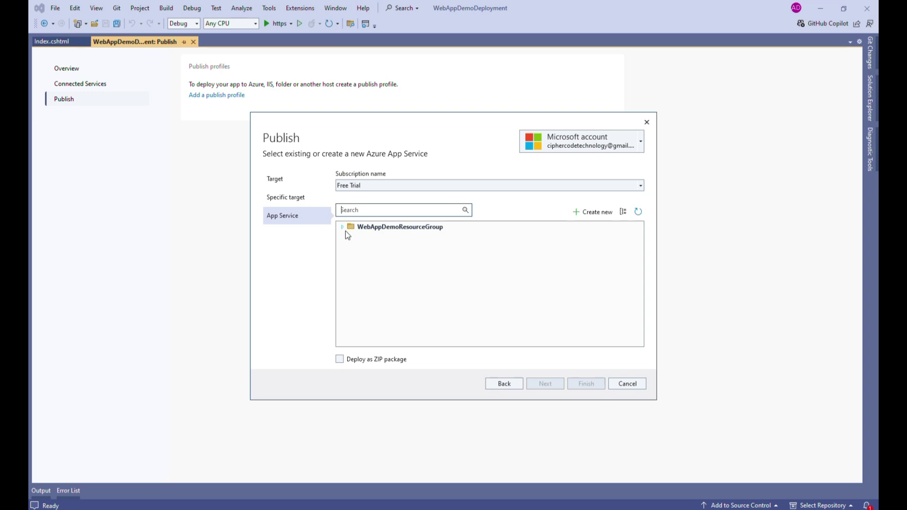
- Choose the WebAppDemoDeploymentSlot app in WebAppDemoResourceGroup as the App Service, finish the profile, and publish the project to it
click(343, 228)
click(362, 246)
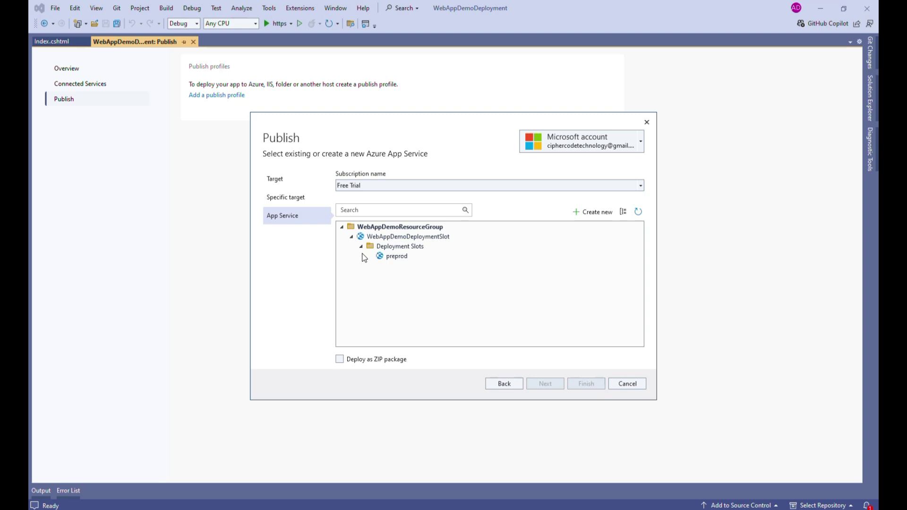
click(397, 237)
click(585, 383)
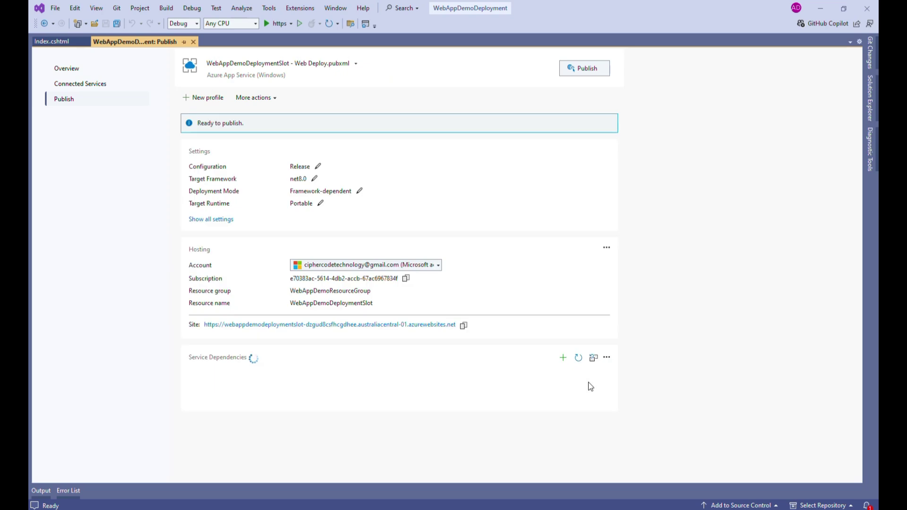
click(581, 72)
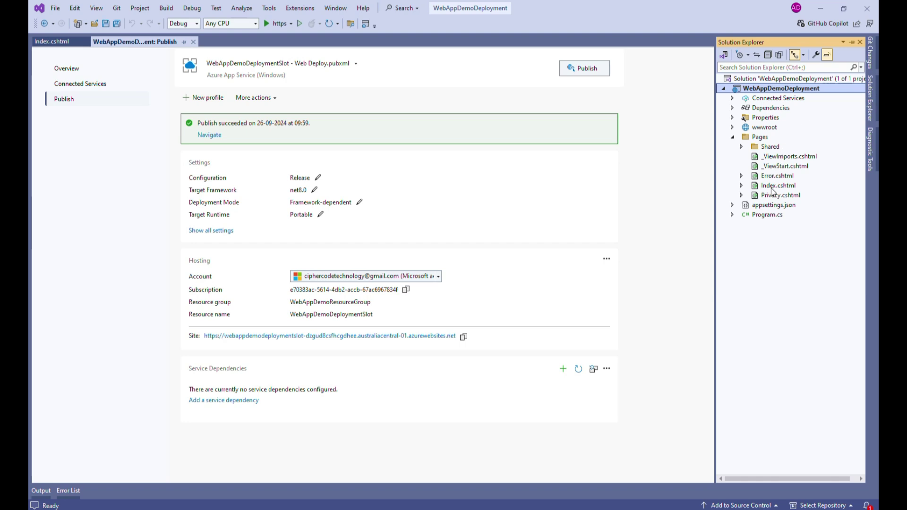
- Extend the h1 heading in Index.cshtml to "Welcome to Azure Deployment slot demo- Part - II" and test the project locally over https
click(755, 187)
double_click(755, 187)
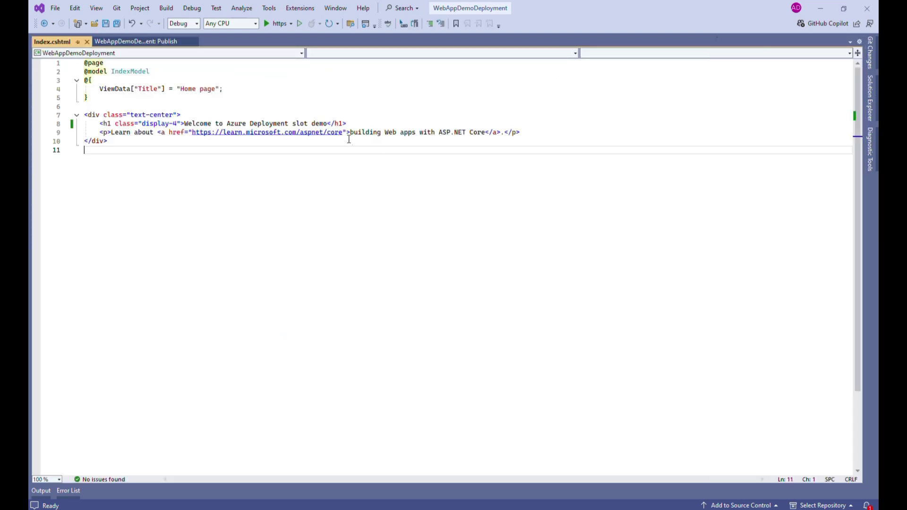
click(328, 124)
text(- )
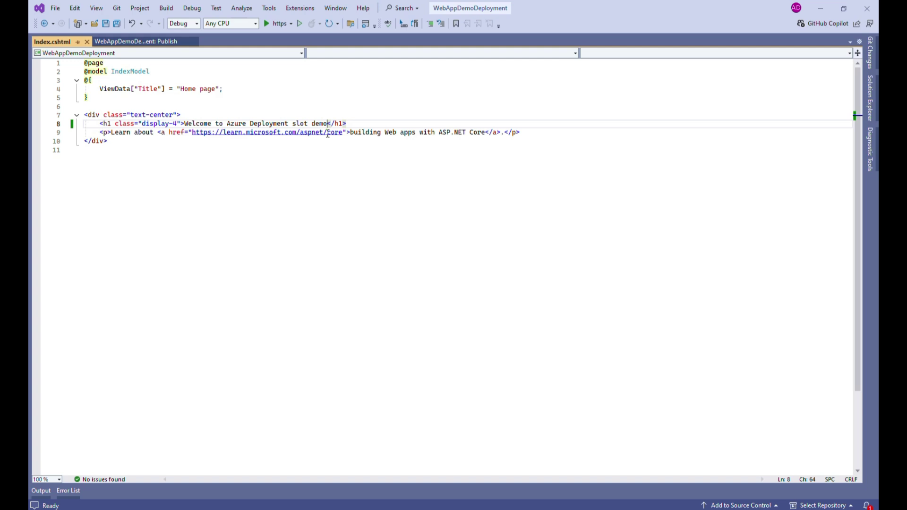
text(Part )
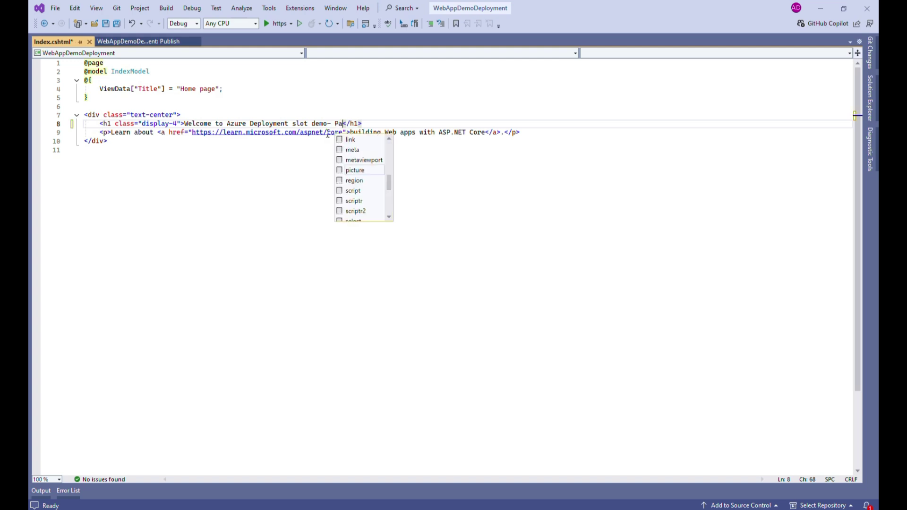
text(- I)
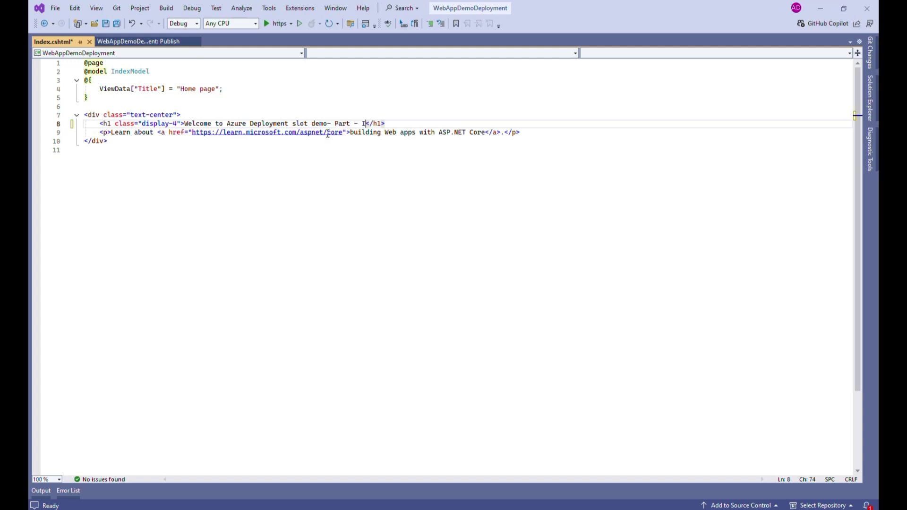
text(I)
click(213, 281)
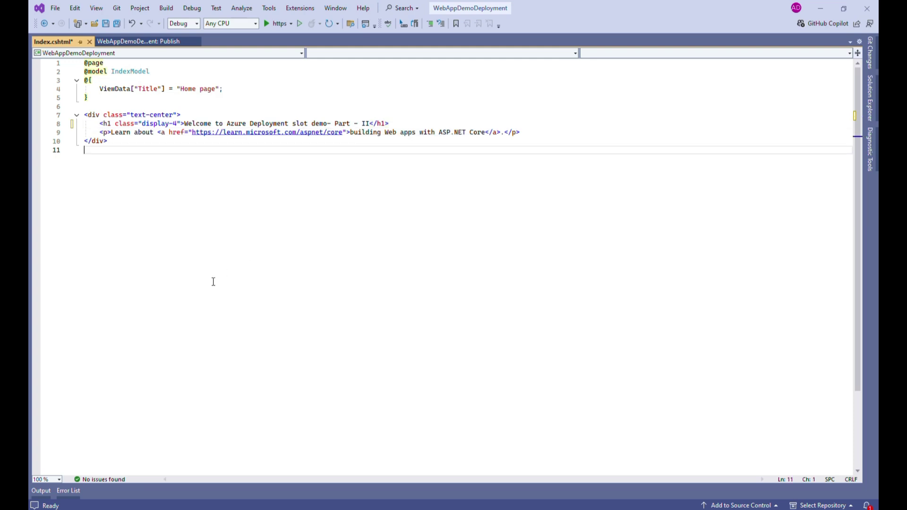
click(274, 24)
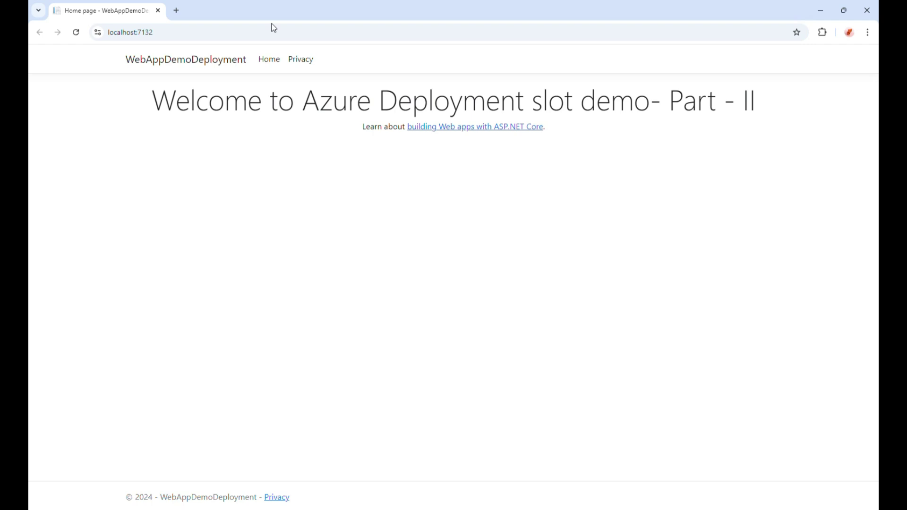
click(867, 10)
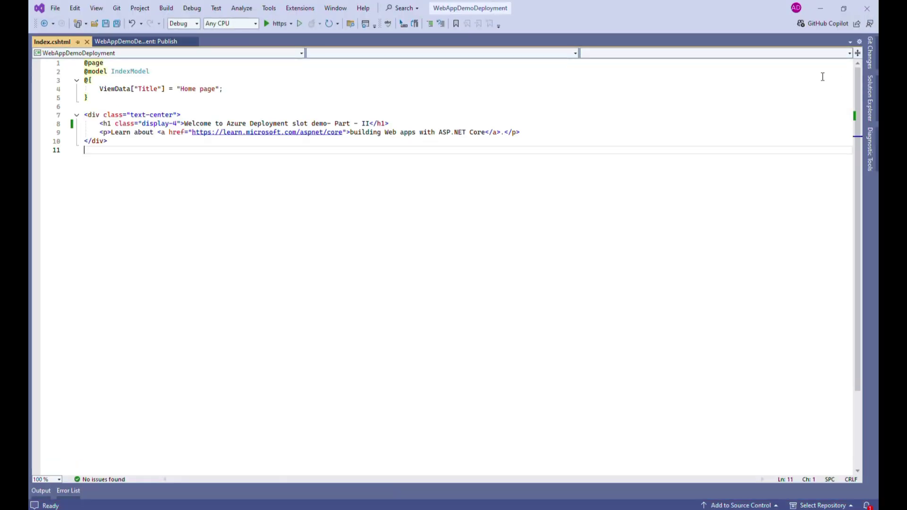
- Start a second publish profile for the WebAppDemoDeployment project, again targeting Azure App Service (Windows)
click(870, 97)
click(771, 88)
right_click(771, 88)
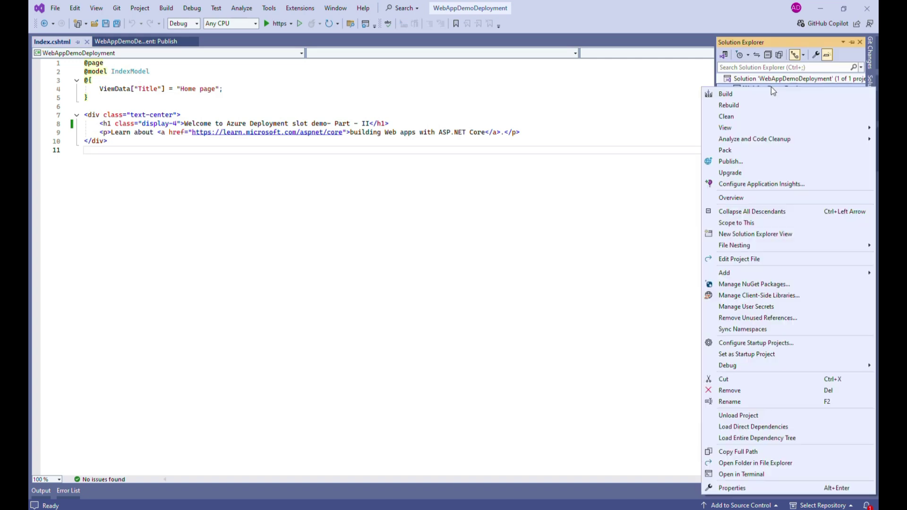
click(731, 162)
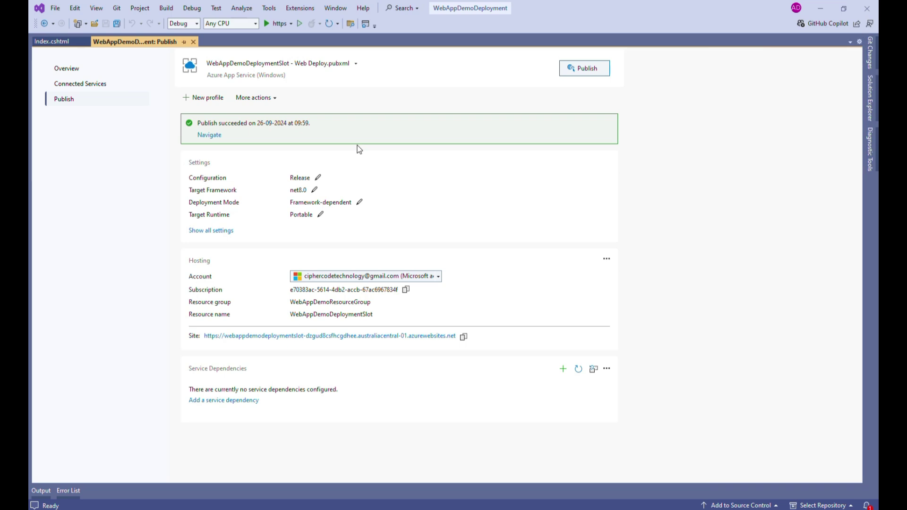
click(207, 98)
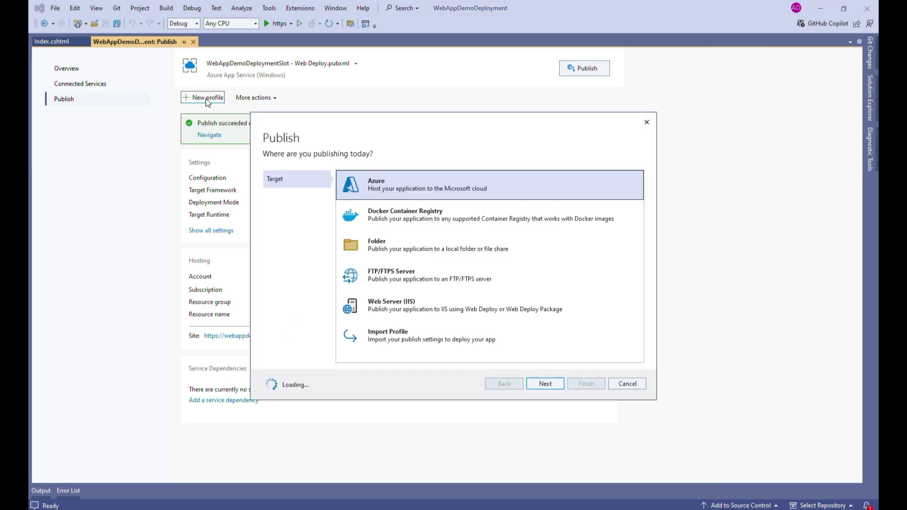
click(548, 383)
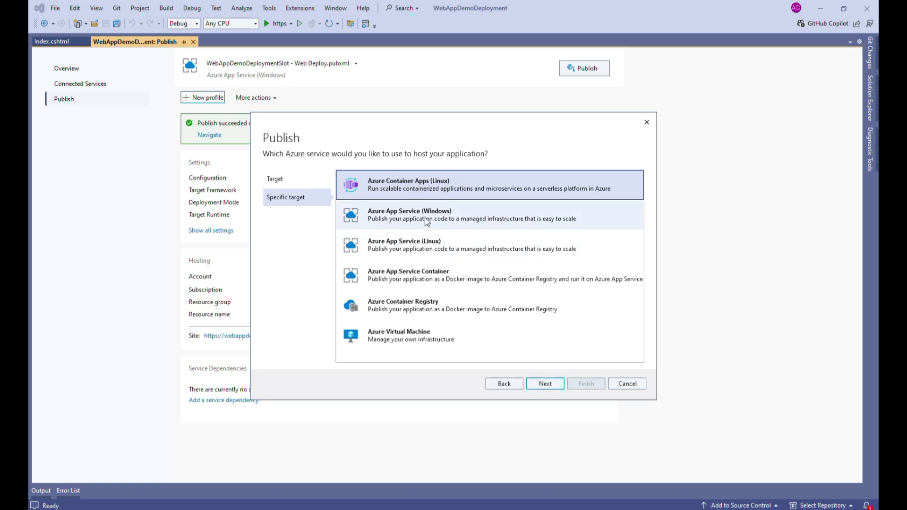
click(427, 222)
click(548, 384)
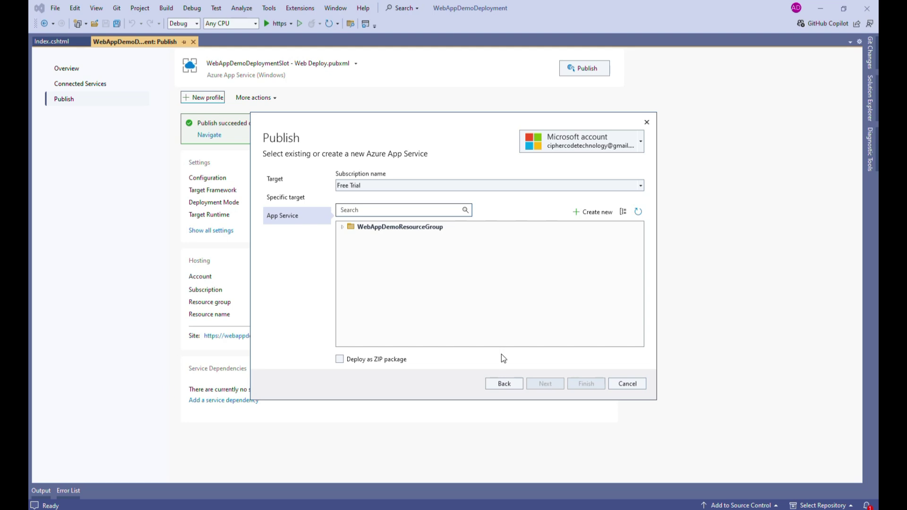
- Choose the preprod deployment slot under WebAppDemoDeploymentSlot, finish the profile, and publish the updated project to it
click(342, 227)
click(351, 236)
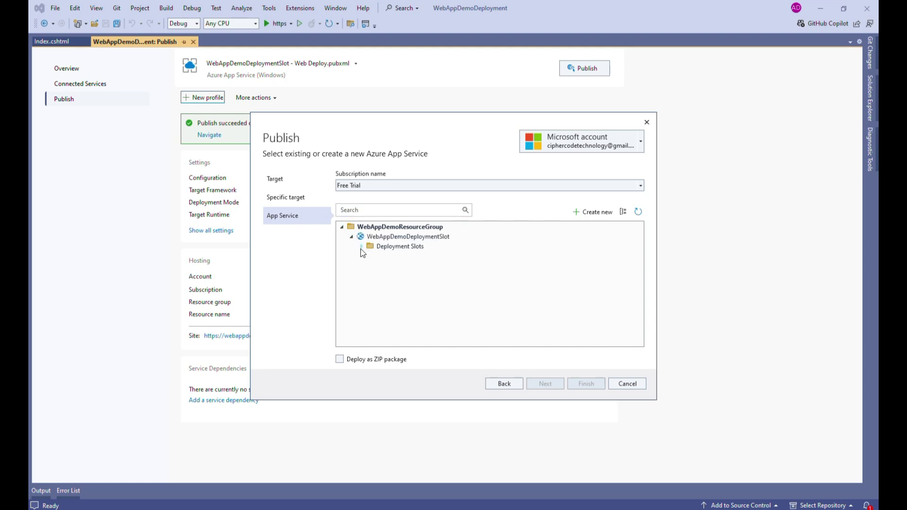
click(361, 247)
click(395, 256)
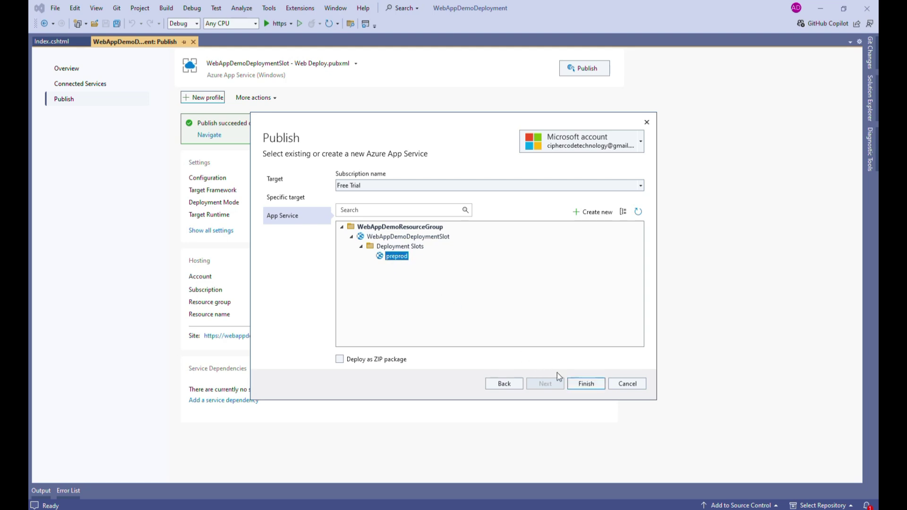
click(586, 384)
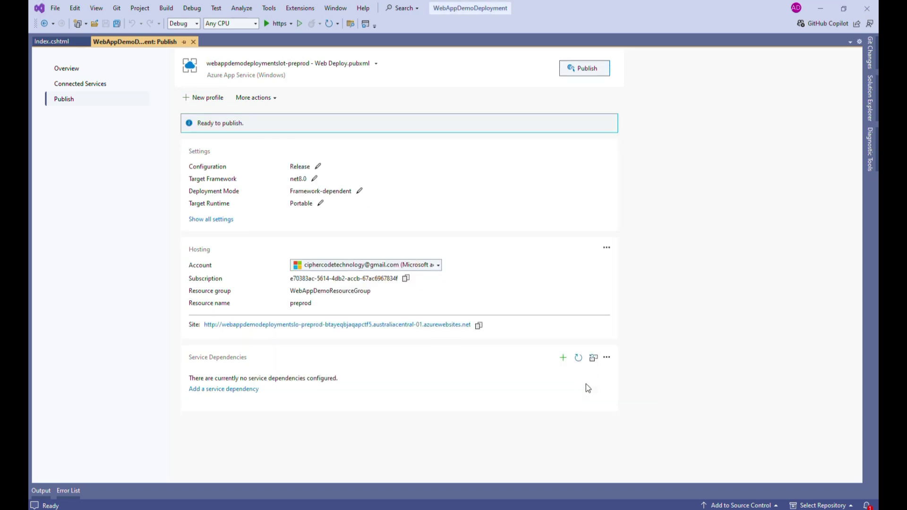
click(587, 69)
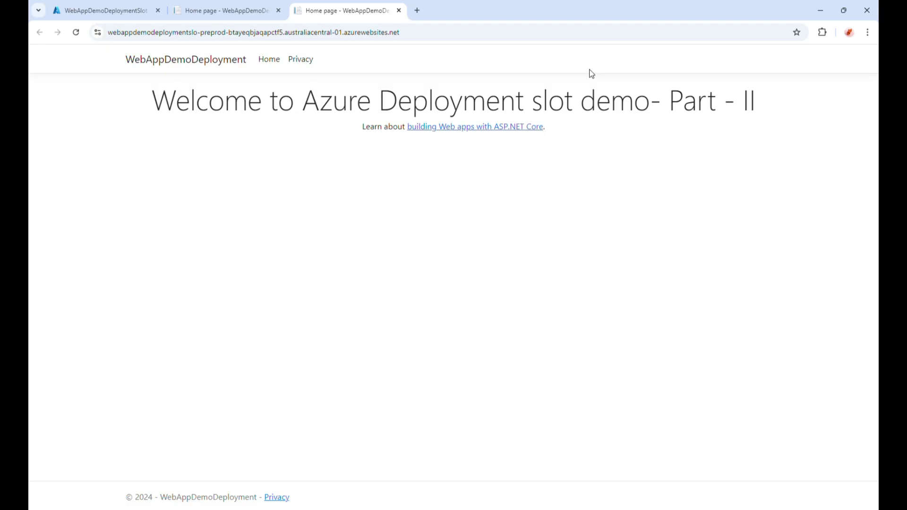
- Check the production site in the browser, and in the Azure portal swap the webappdemodeploymentslot-preprod slot into the production slot
click(201, 18)
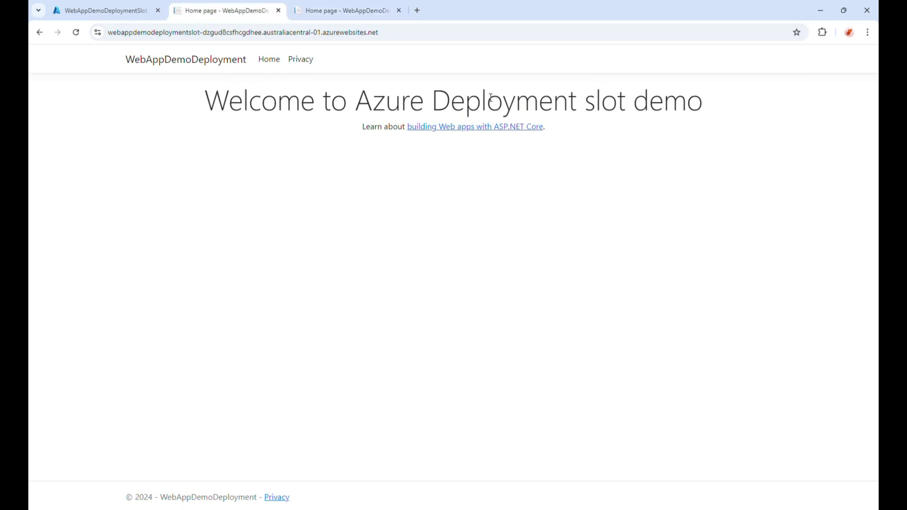
click(95, 18)
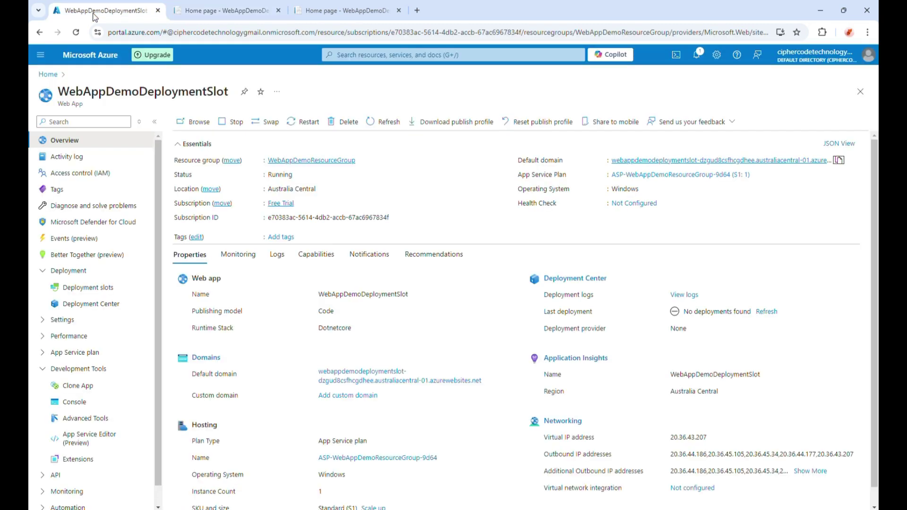
click(89, 289)
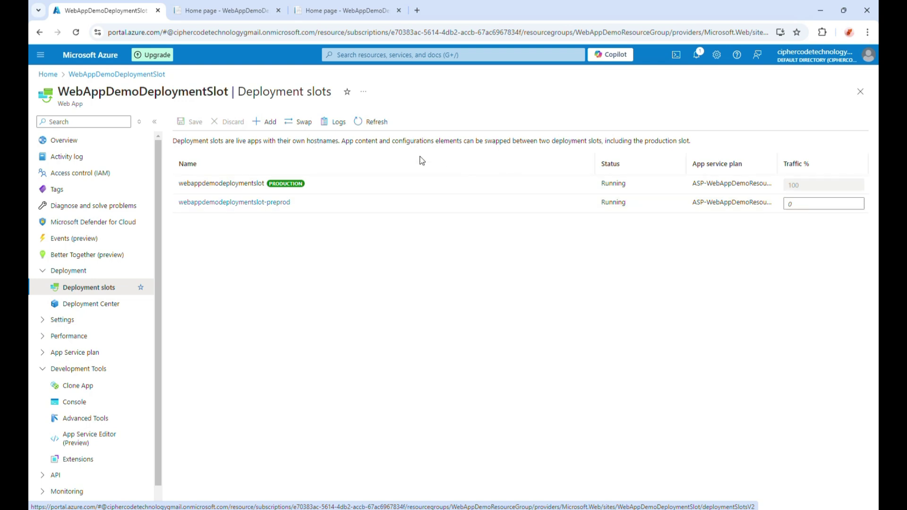
click(302, 127)
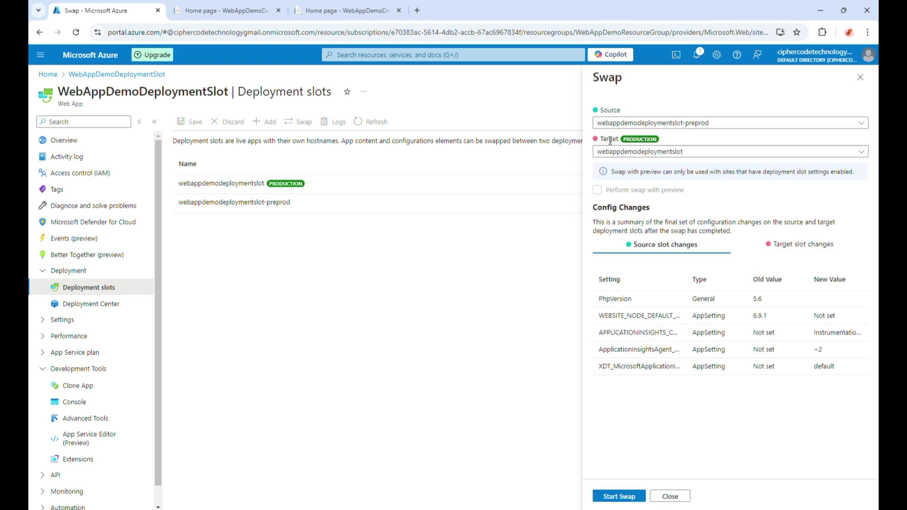
click(619, 497)
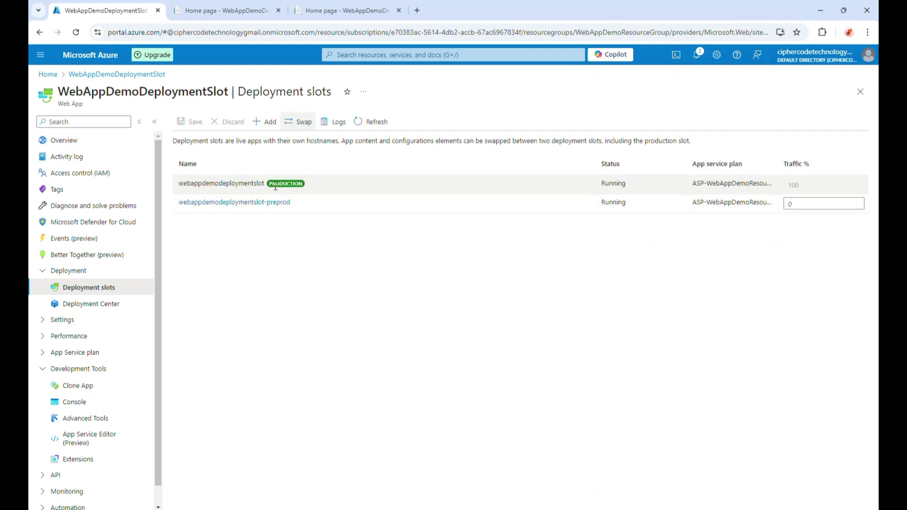
- Reload the production site and the preprod slot's site to compare their home page headings after the swap
click(234, 13)
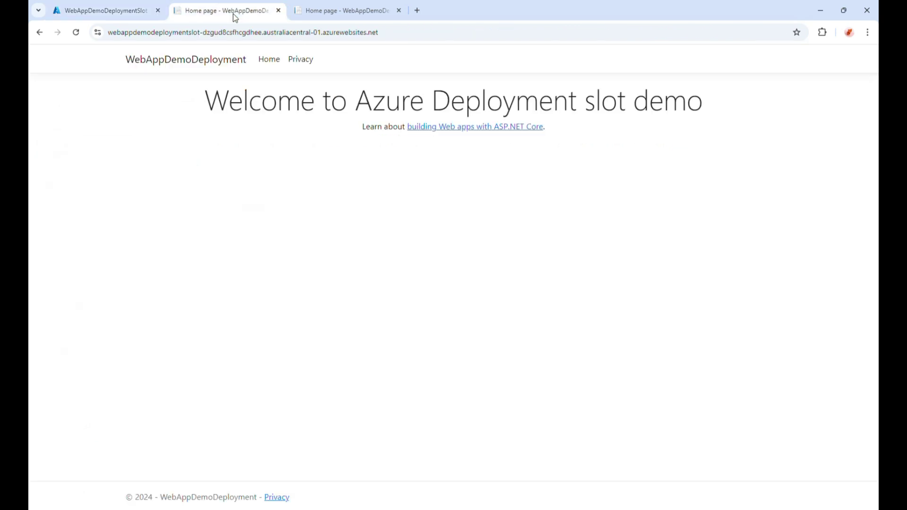
click(377, 34)
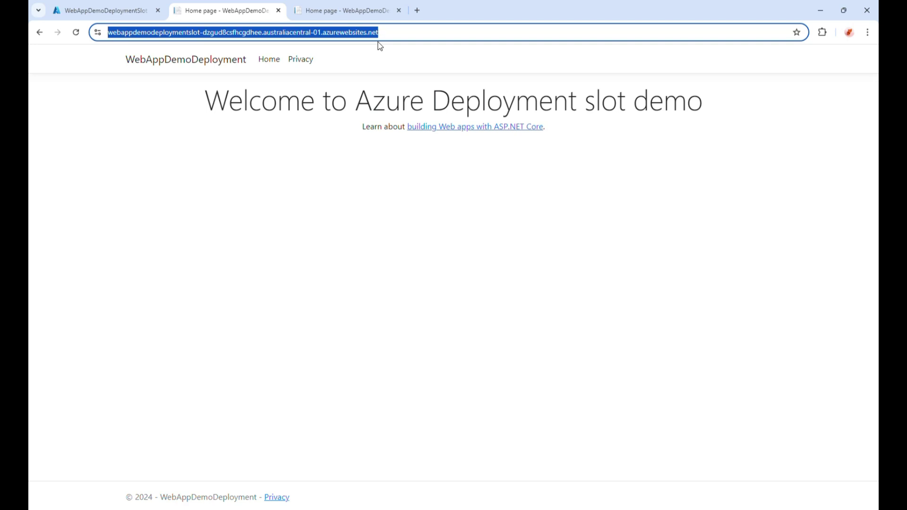
key(Return)
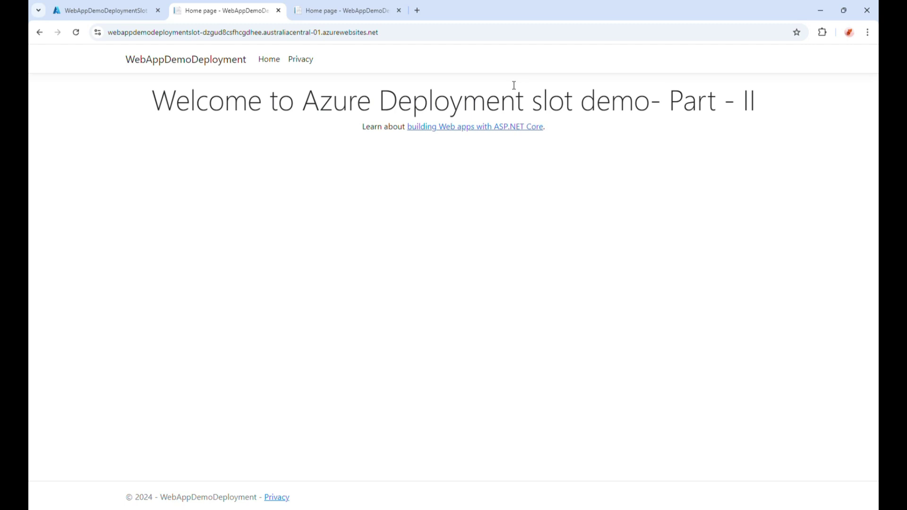
click(343, 10)
click(363, 33)
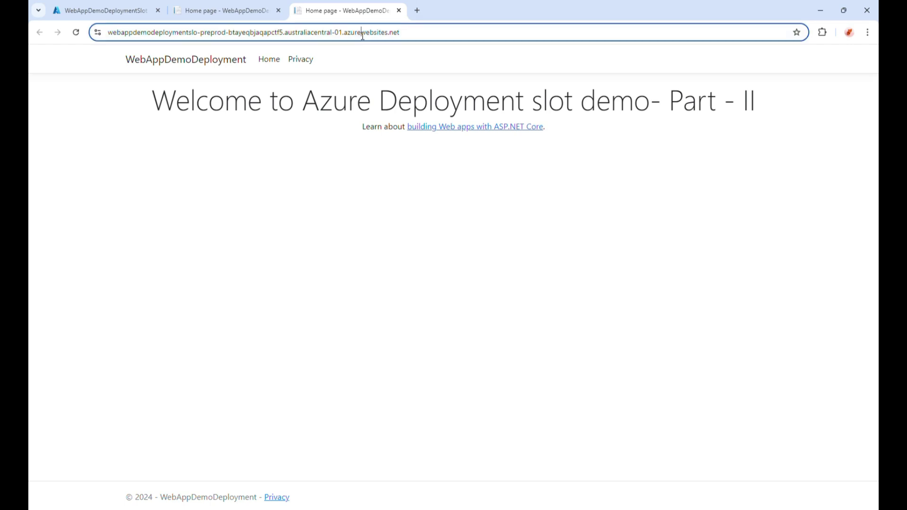
key(ctrl+a)
click(285, 35)
double_click(234, 33)
key(Return)
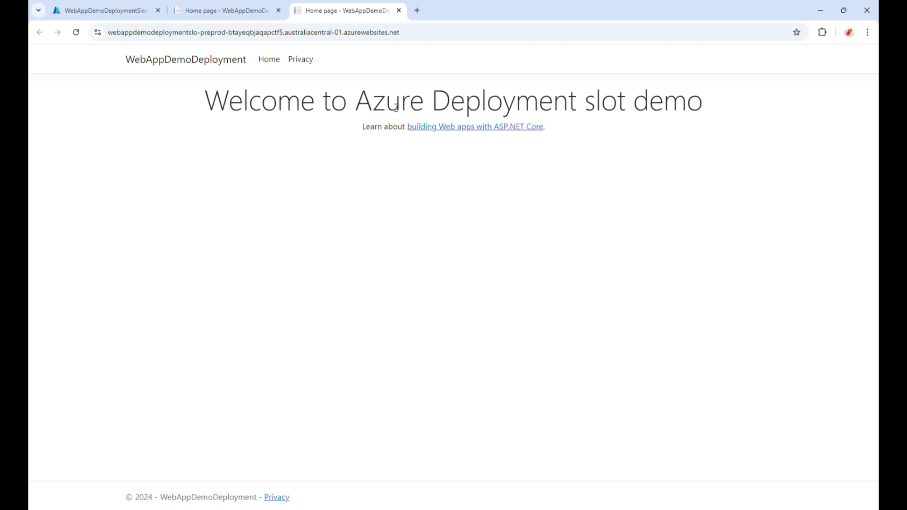